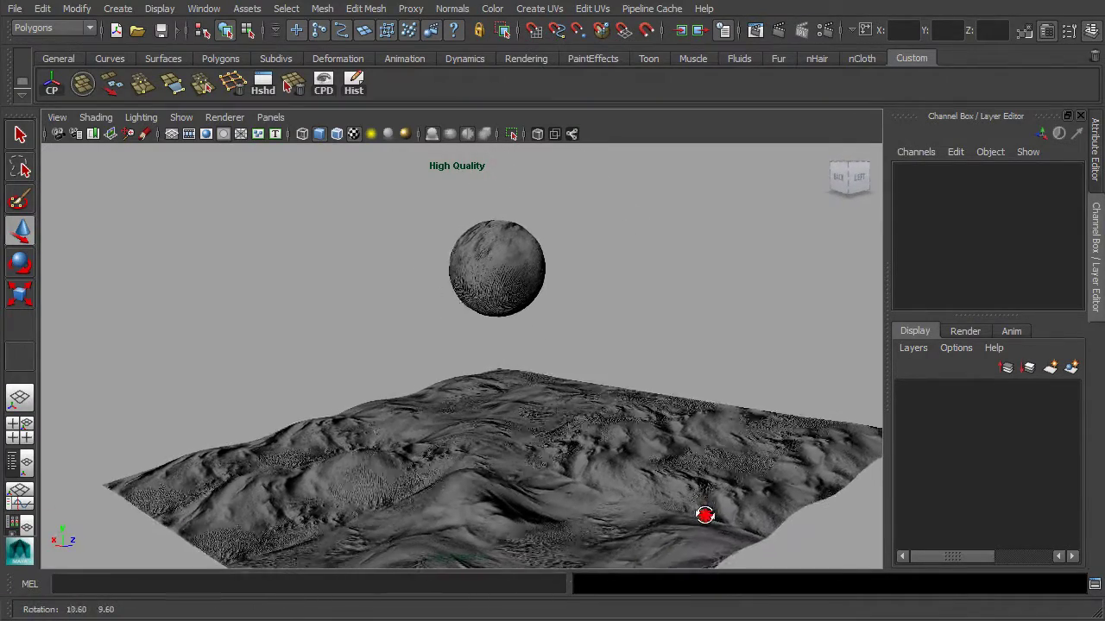
# Examine the sample terrain and sphere from several angles, comparing plain smooth shading with textured shading.
pyautogui.keyDown('alt'); pyautogui.moveTo(698, 515); pyautogui.dragTo(690, 487, button='middle'); pyautogui.keyUp('alt')
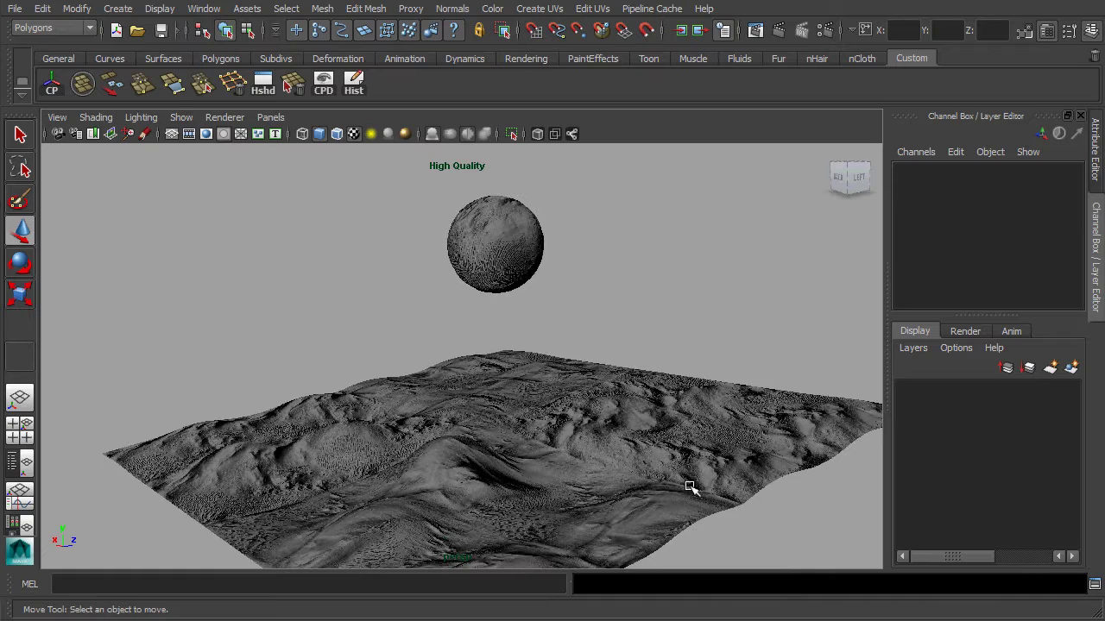
pyautogui.press('5')
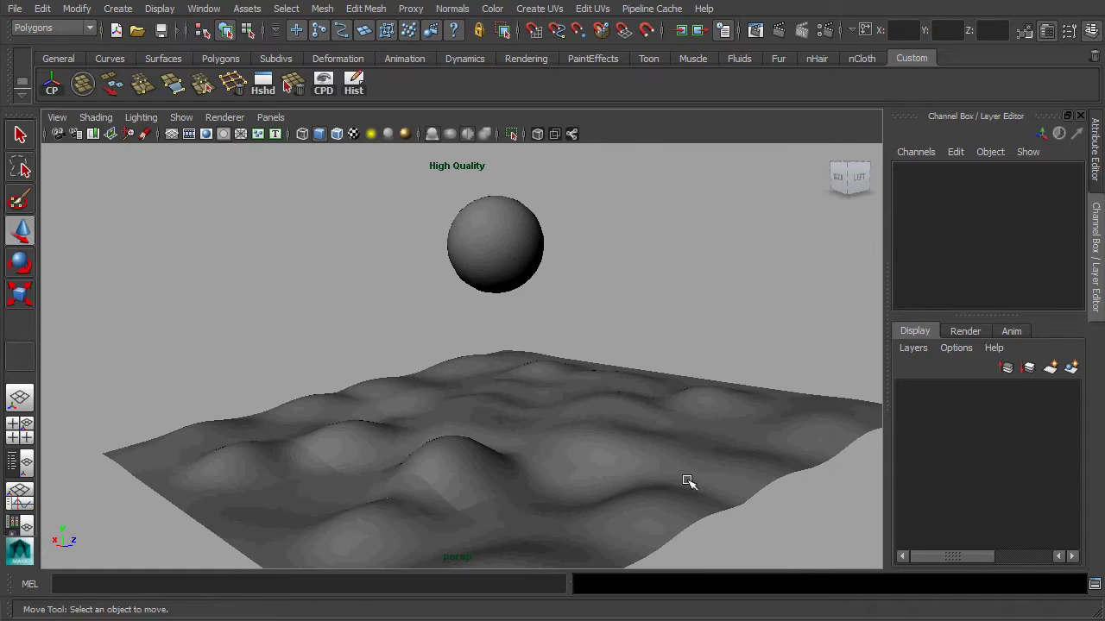
pyautogui.keyDown('alt'); pyautogui.moveTo(684, 477); pyautogui.dragTo(717, 426, button='middle'); pyautogui.keyUp('alt')
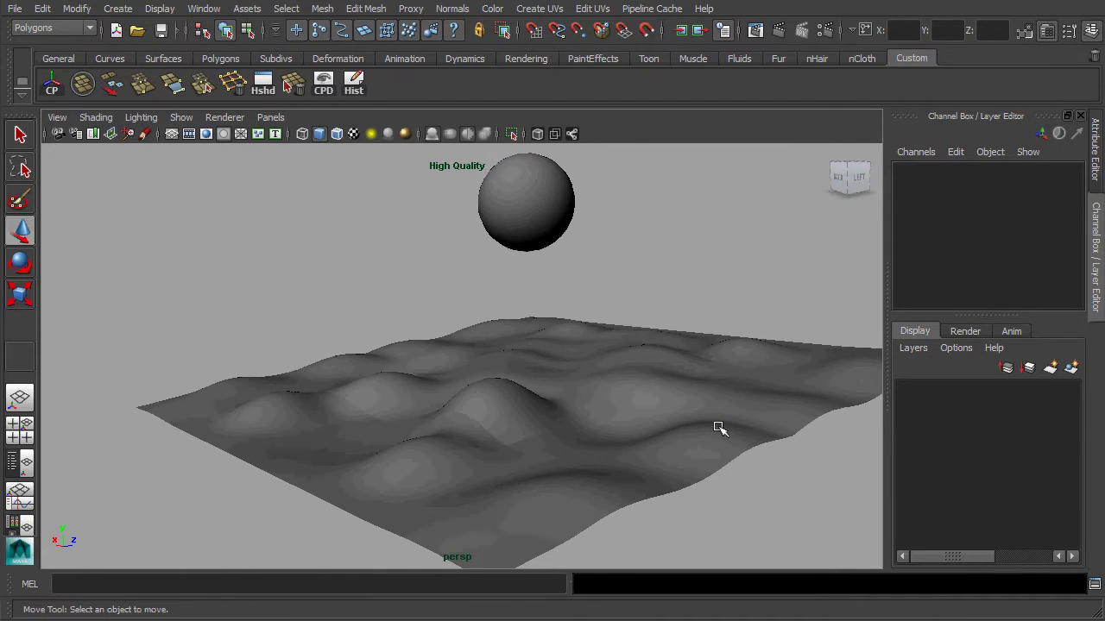
pyautogui.moveTo(716, 439)
pyautogui.keyDown('alt'); pyautogui.mouseDown()
pyautogui.moveTo(700, 431)
pyautogui.moveTo(695, 451)
pyautogui.moveTo(515, 505)
pyautogui.moveTo(661, 500)
pyautogui.moveTo(695, 447)
pyautogui.mouseUp(); pyautogui.keyUp('alt')
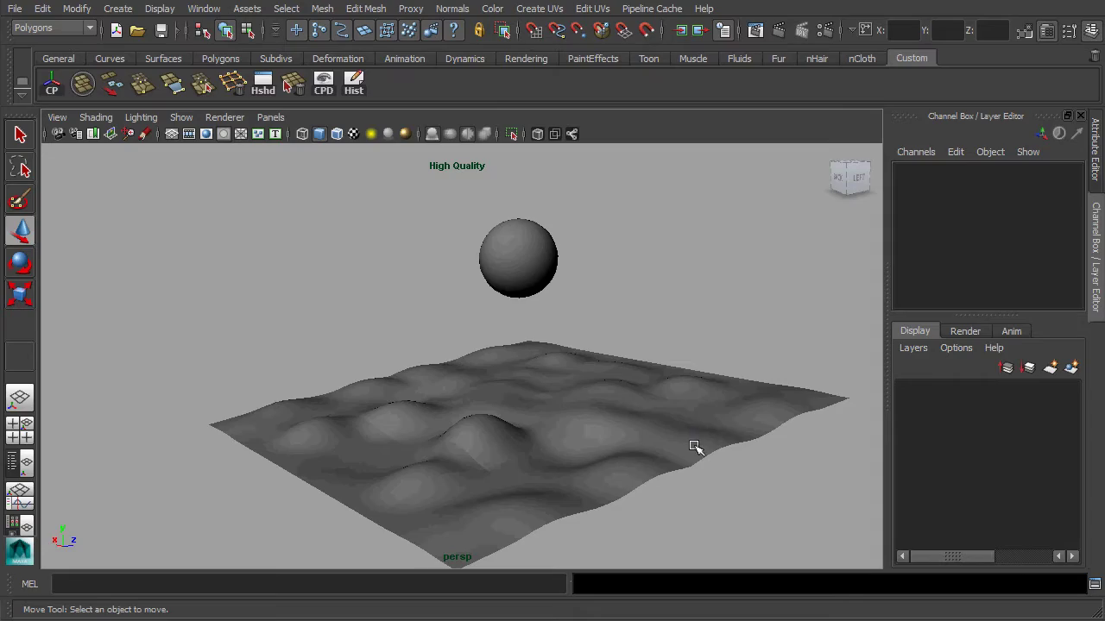
pyautogui.press('6')
pyautogui.scroll(5, 605, 444)
pyautogui.moveTo(606, 443)
pyautogui.keyDown('alt'); pyautogui.mouseDown()
pyautogui.moveTo(585, 441)
pyautogui.moveTo(733, 425)
pyautogui.moveTo(714, 430)
pyautogui.mouseUp(); pyautogui.keyUp('alt')
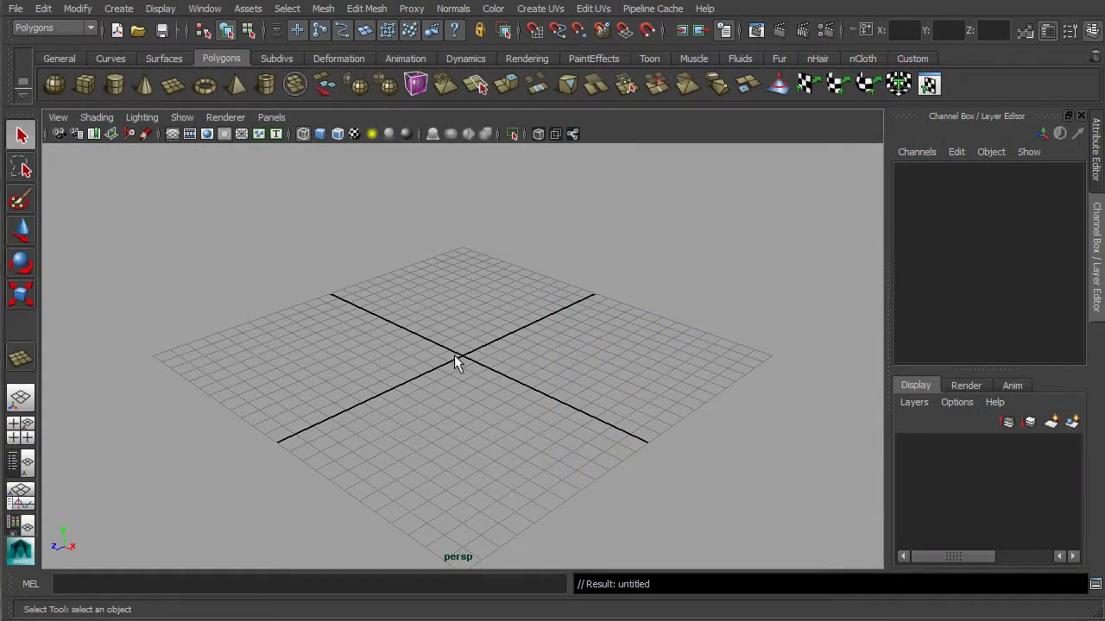
# Create a polygon plane across most of the grid and set its X, Y and Z translation to 0.
pyautogui.click(177, 88)
pyautogui.moveTo(437, 258); pyautogui.dragTo(438, 512)
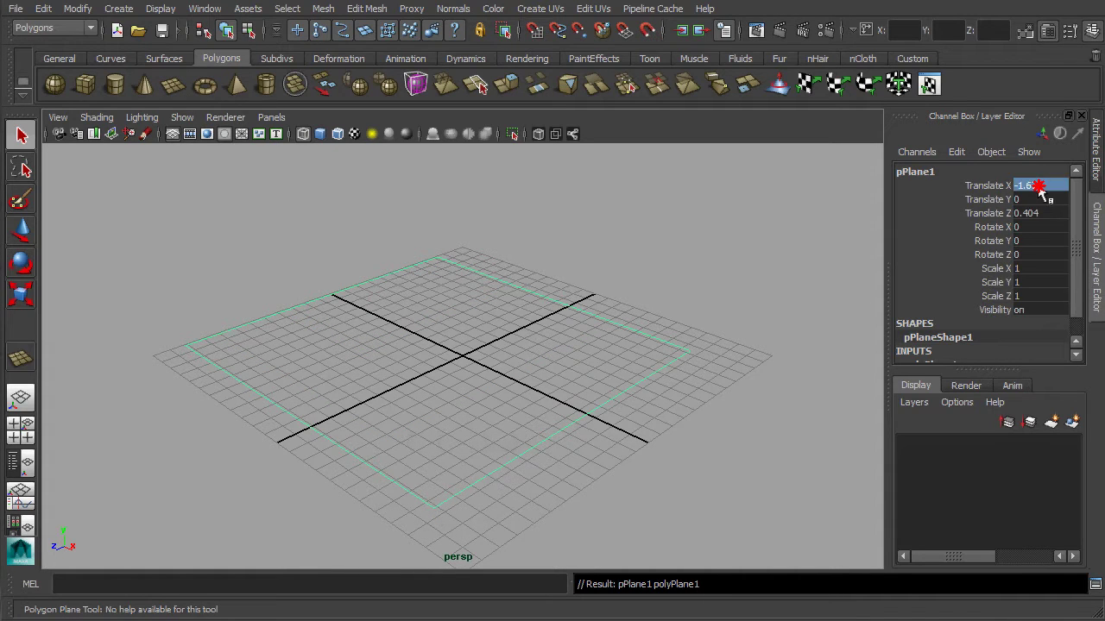
pyautogui.moveTo(1039, 188); pyautogui.dragTo(1037, 213)
pyautogui.write('0')
pyautogui.press('Return')
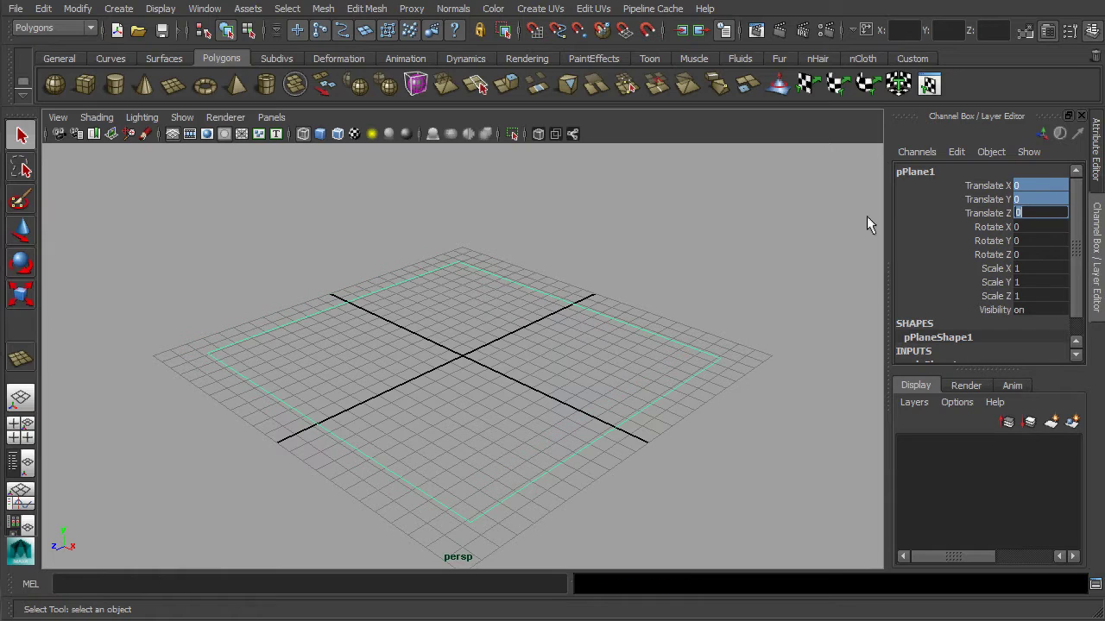
# Set the plane's width and height to 25 and its width and height subdivisions to 20.
pyautogui.scroll(-1, 1077, 246)
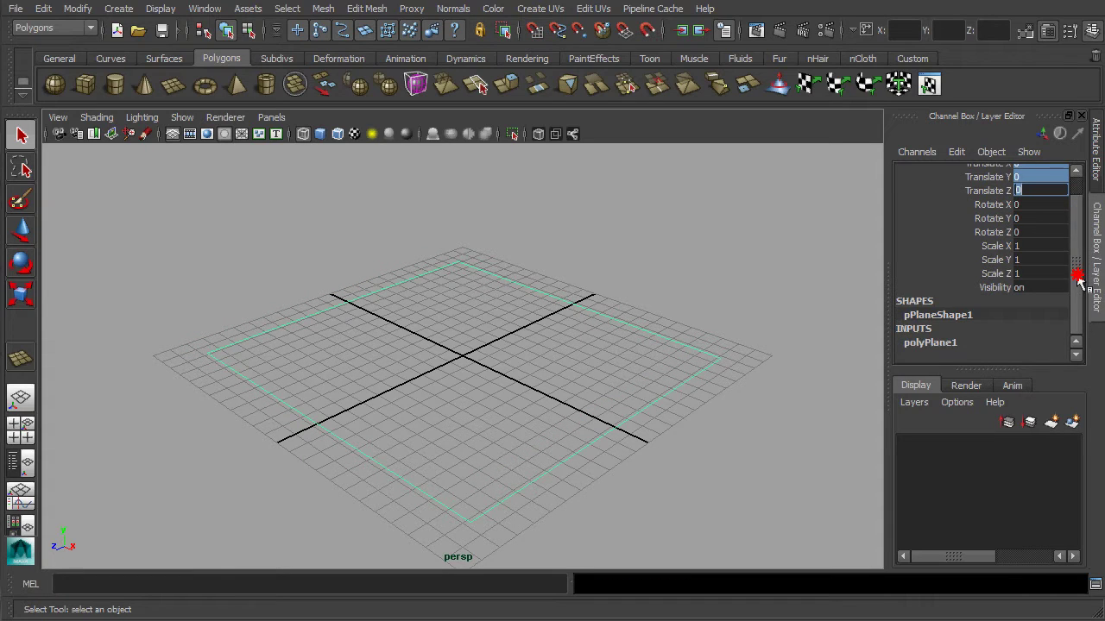
pyautogui.click(942, 345)
pyautogui.scroll(-2, 1027, 323)
pyautogui.moveTo(1036, 318); pyautogui.dragTo(1037, 331)
pyautogui.write('25')
pyautogui.press('Tab')
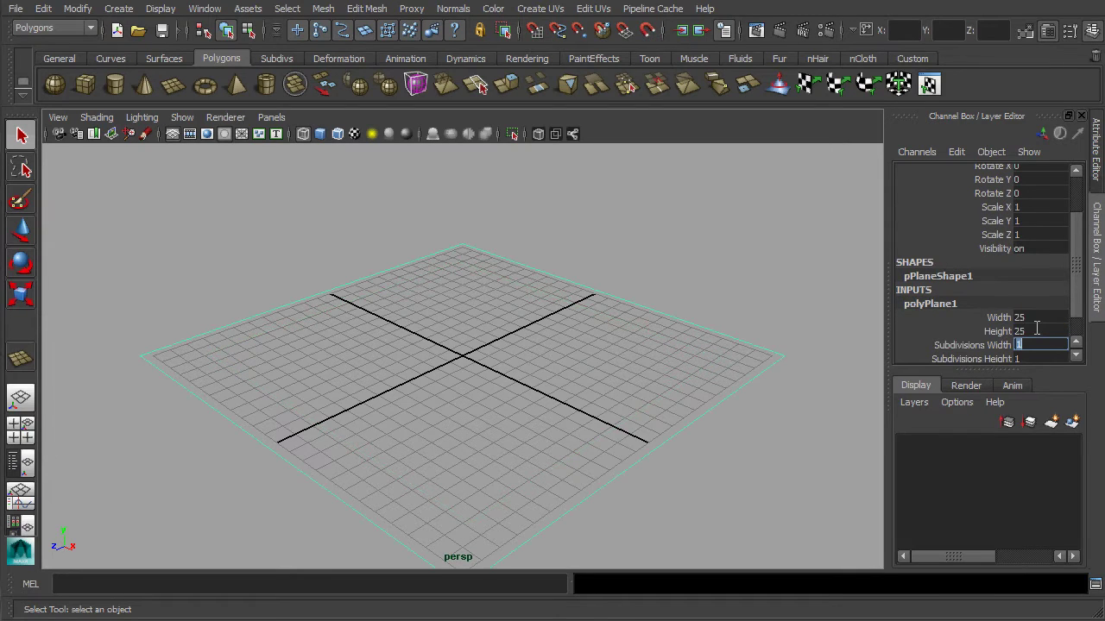
pyautogui.write('20')
pyautogui.press('Tab')
pyautogui.write('20')
pyautogui.press('Tab')
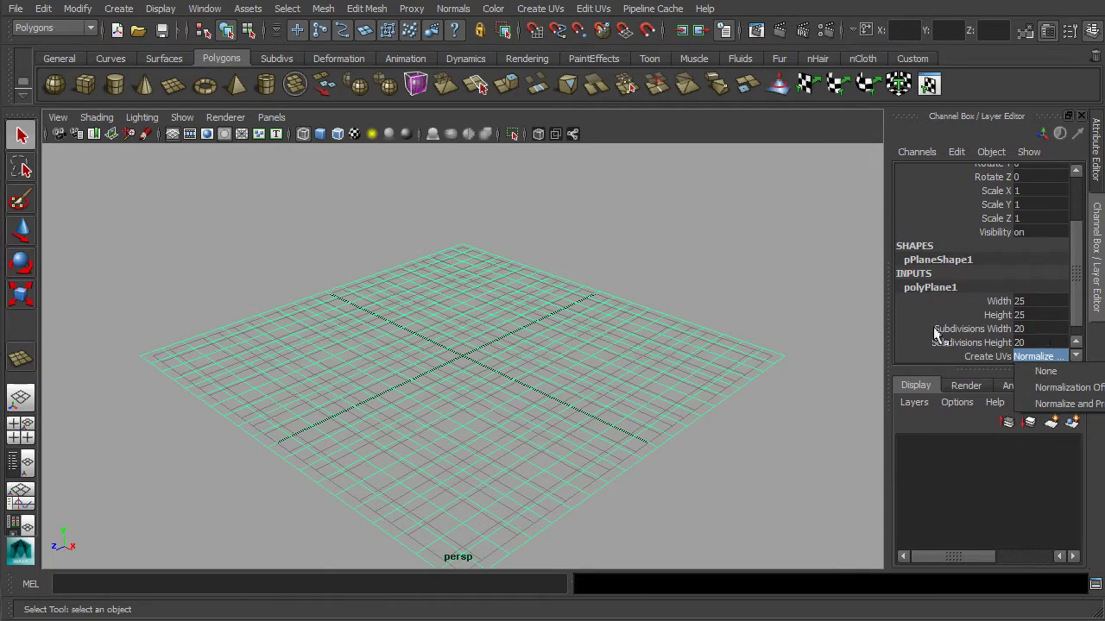
# Display the plane with smooth shading and hide the viewport grid.
pyautogui.keyDown('alt'); pyautogui.moveTo(617, 285); pyautogui.dragTo(612, 271); pyautogui.keyUp('alt')
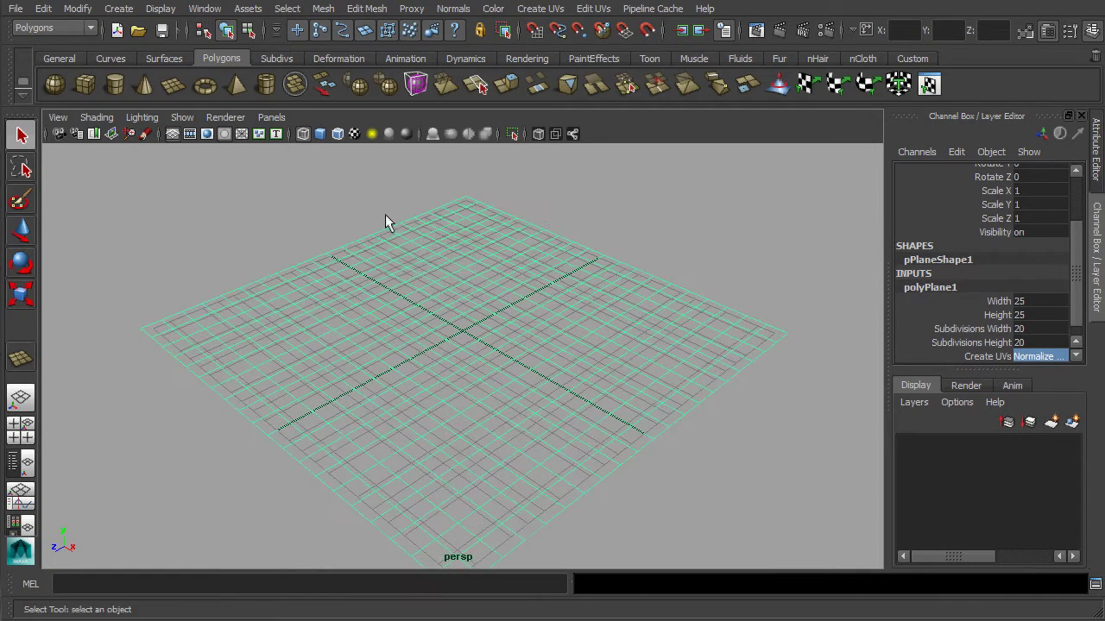
pyautogui.click(320, 136)
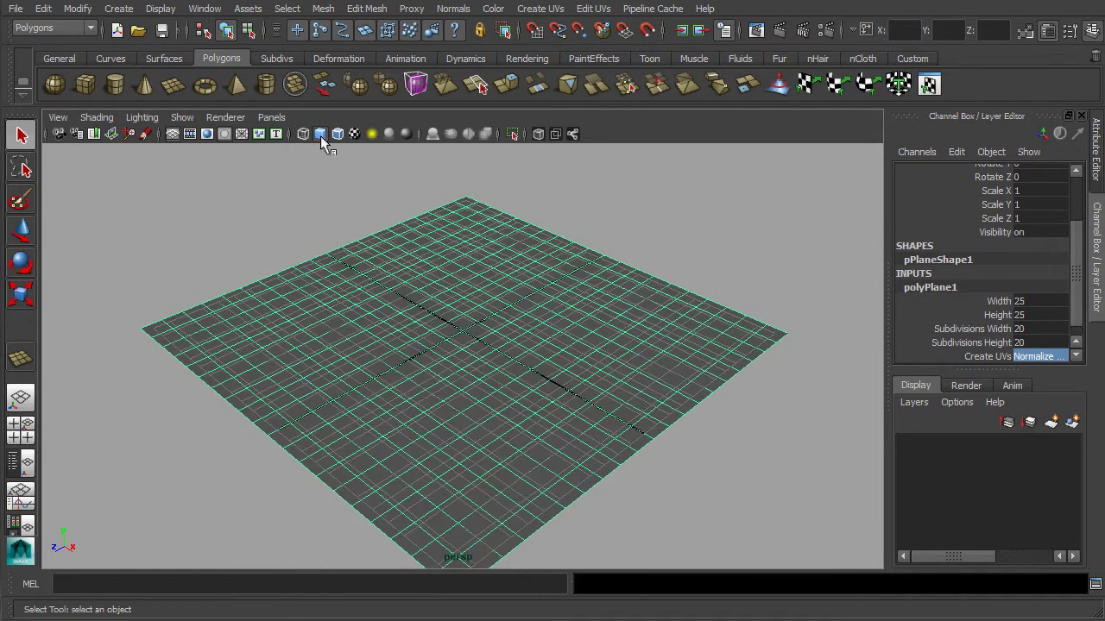
pyautogui.click(176, 141)
pyautogui.keyDown('alt'); pyautogui.moveTo(326, 235); pyautogui.dragTo(390, 267); pyautogui.keyUp('alt')
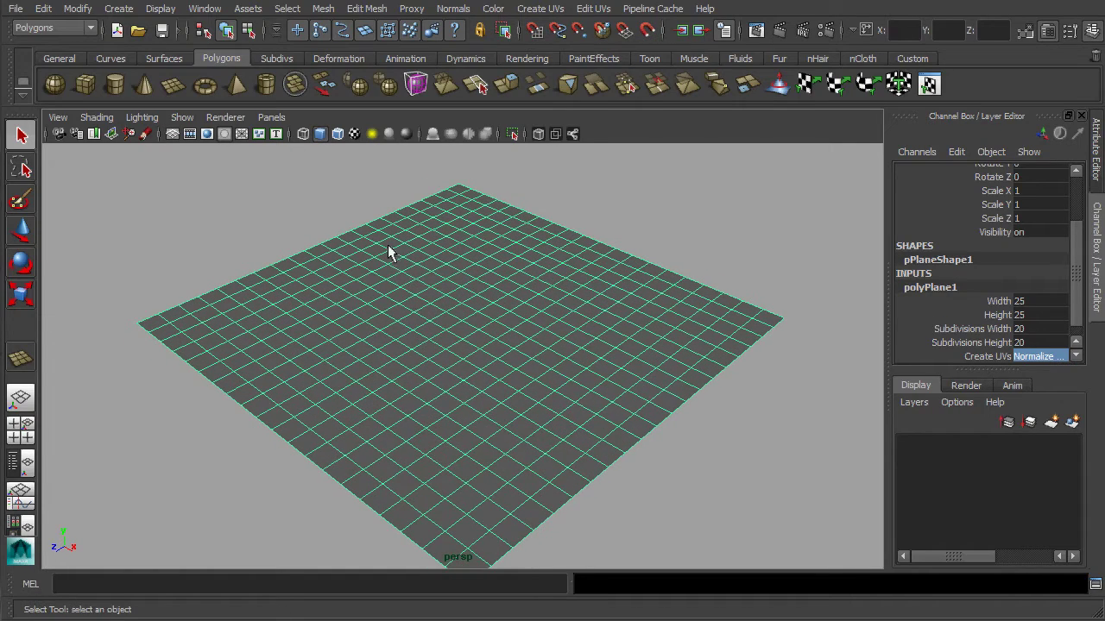
# Assign a new Blinn material to the plane and rename it shader_terrain.
pyautogui.rightClick(434, 198)
pyautogui.moveTo(434, 198); pyautogui.dragTo(428, 529, button='right')
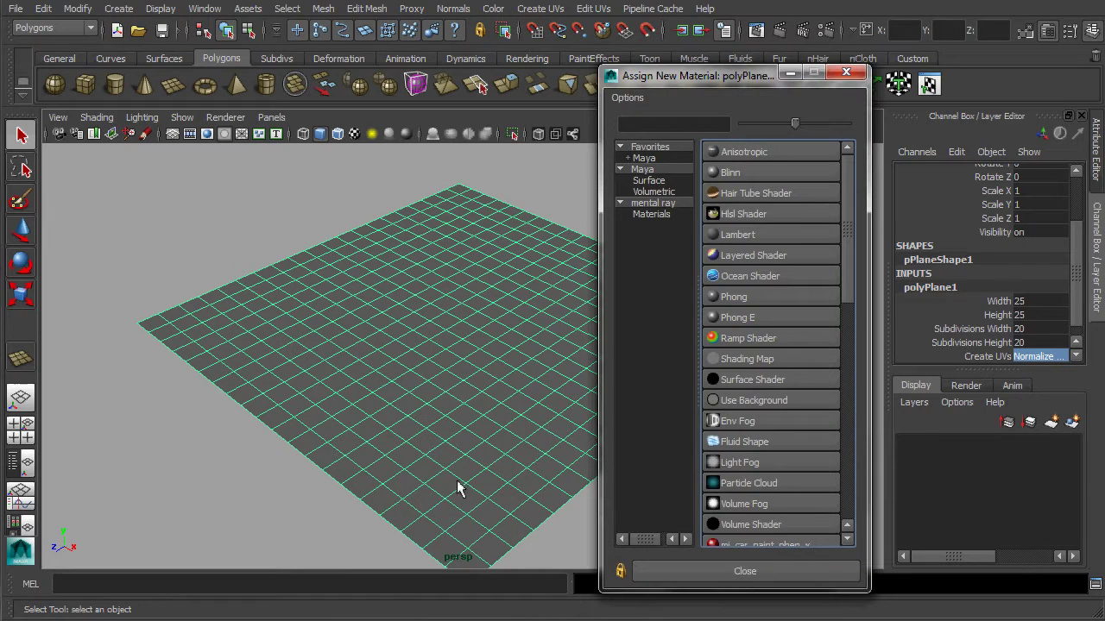
pyautogui.click(728, 172)
pyautogui.click(949, 169)
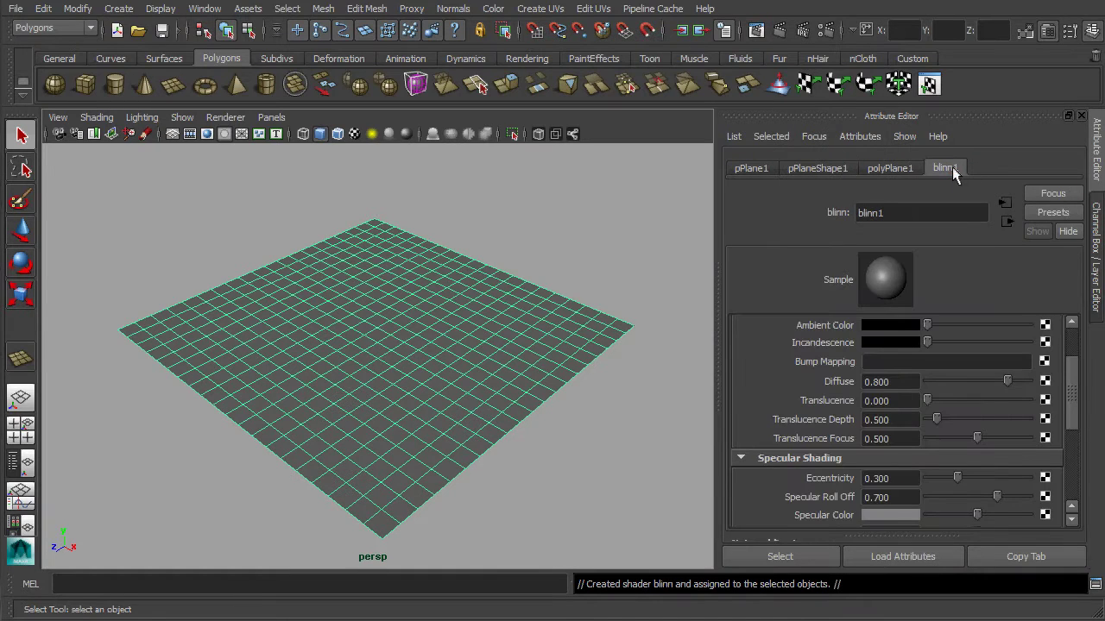
pyautogui.moveTo(1070, 375); pyautogui.dragTo(1070, 347)
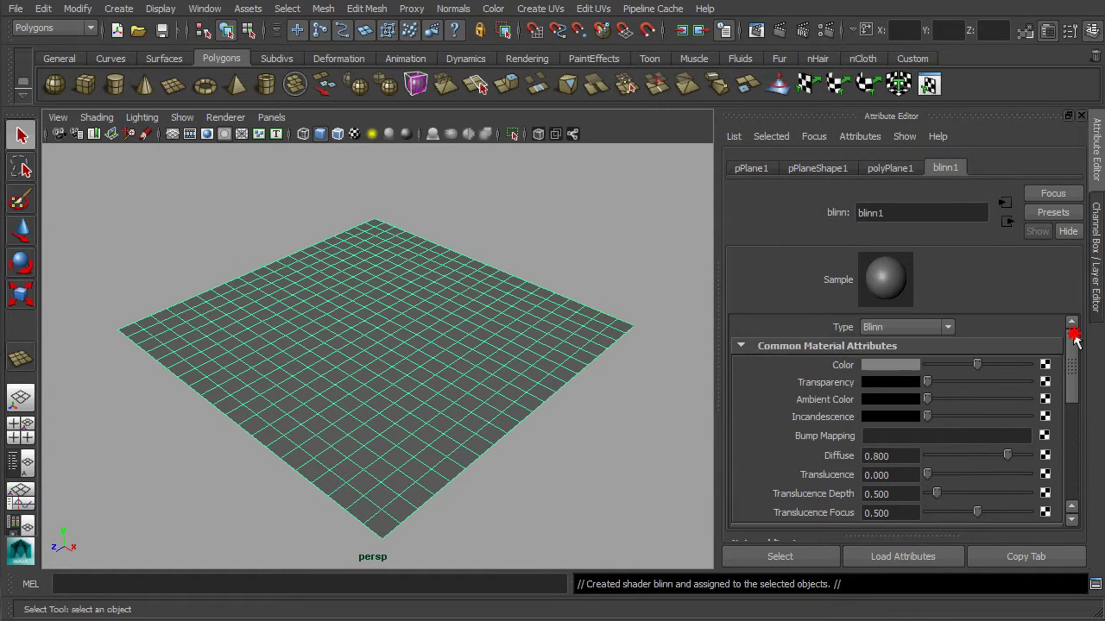
pyautogui.doubleClick(937, 213)
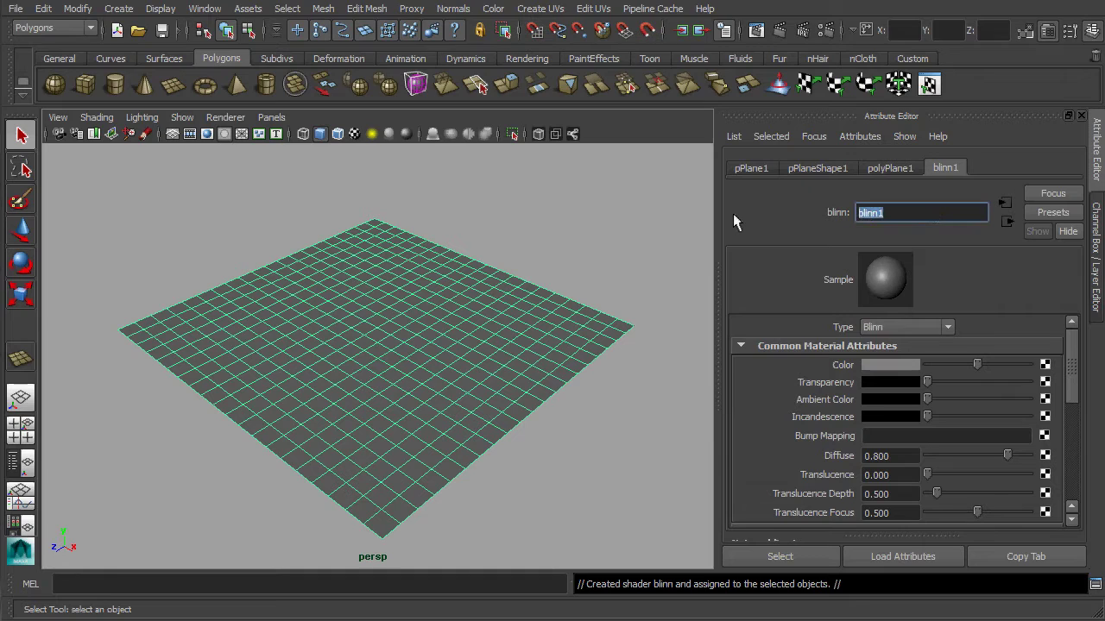
pyautogui.write('shader_terrain')
pyautogui.press('Return')
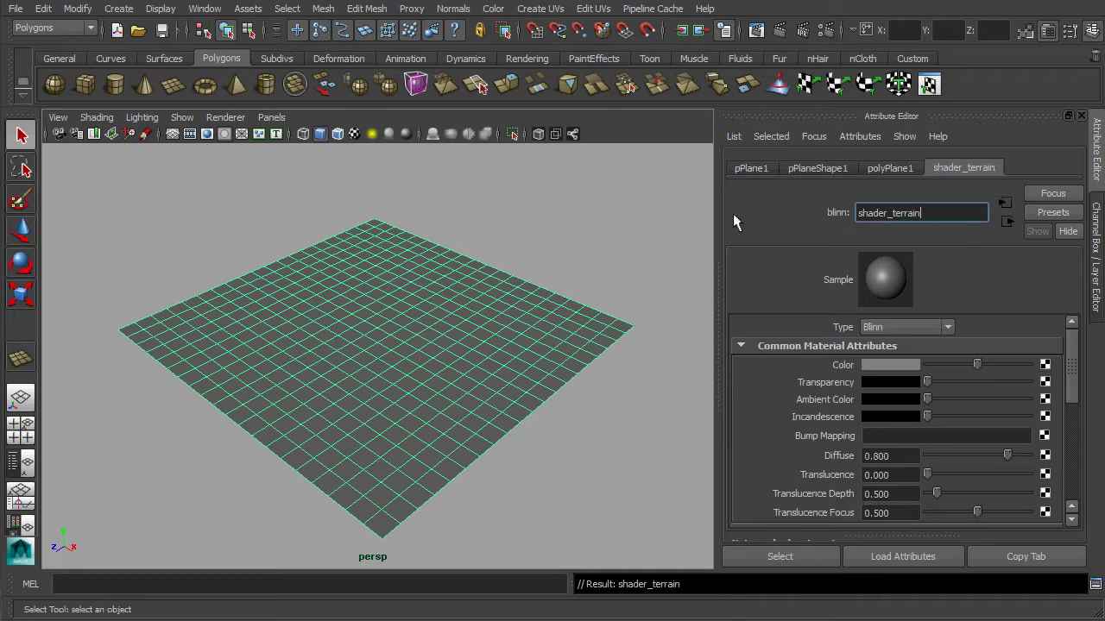
# Connect a File texture to the material's bump mapping and set the bump node to use it as Tangent Space Normals.
pyautogui.moveTo(1070, 382); pyautogui.dragTo(1070, 405)
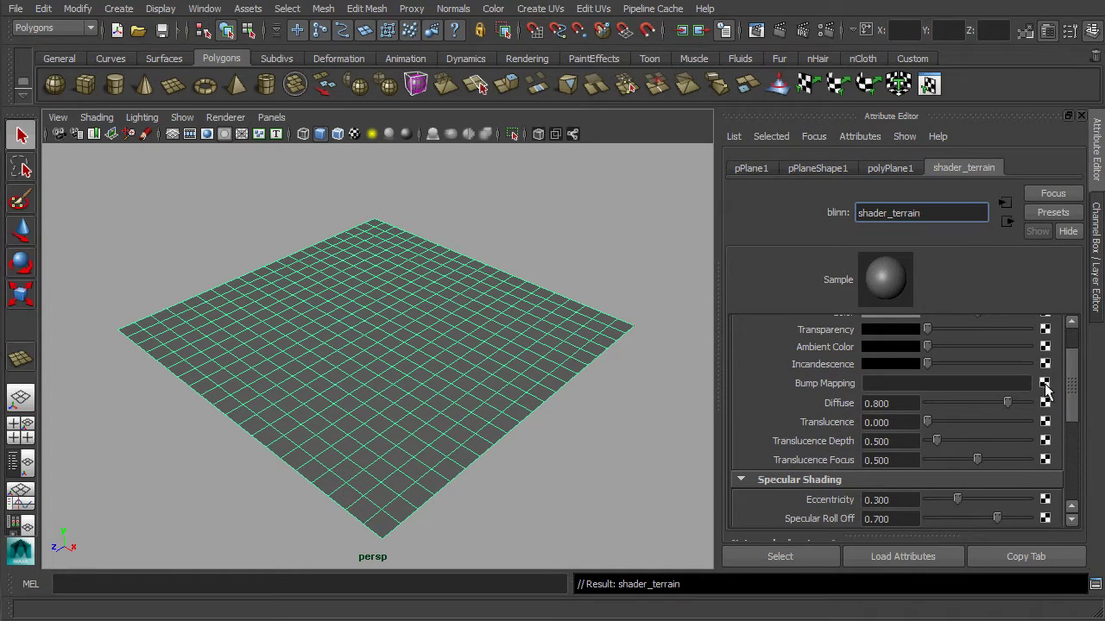
pyautogui.click(1044, 384)
pyautogui.moveTo(730, 302); pyautogui.dragTo(699, 38)
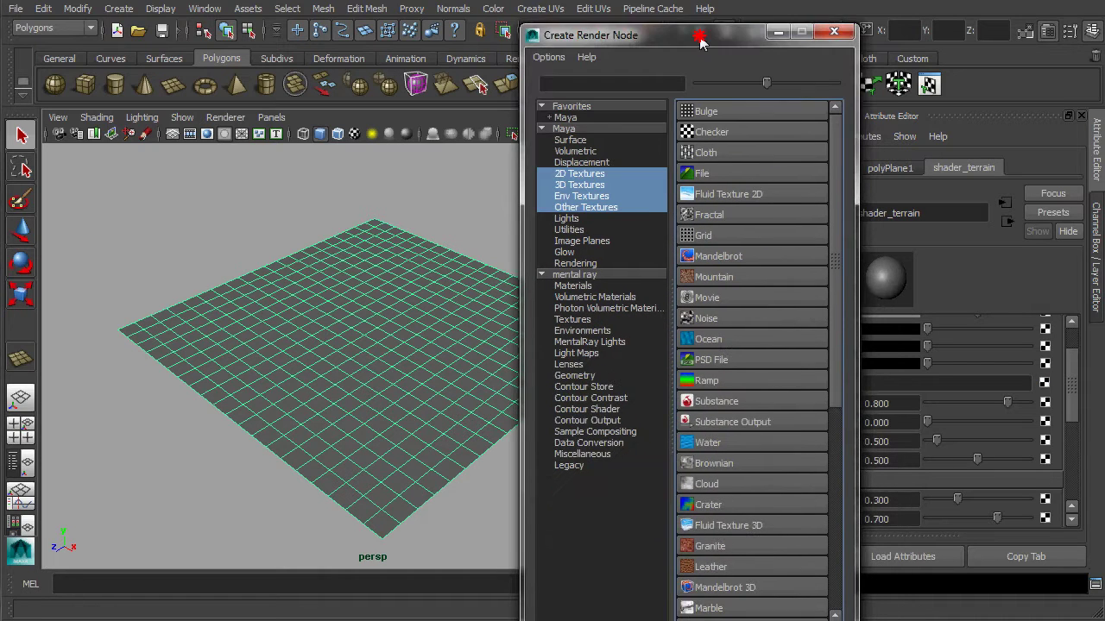
pyautogui.click(721, 172)
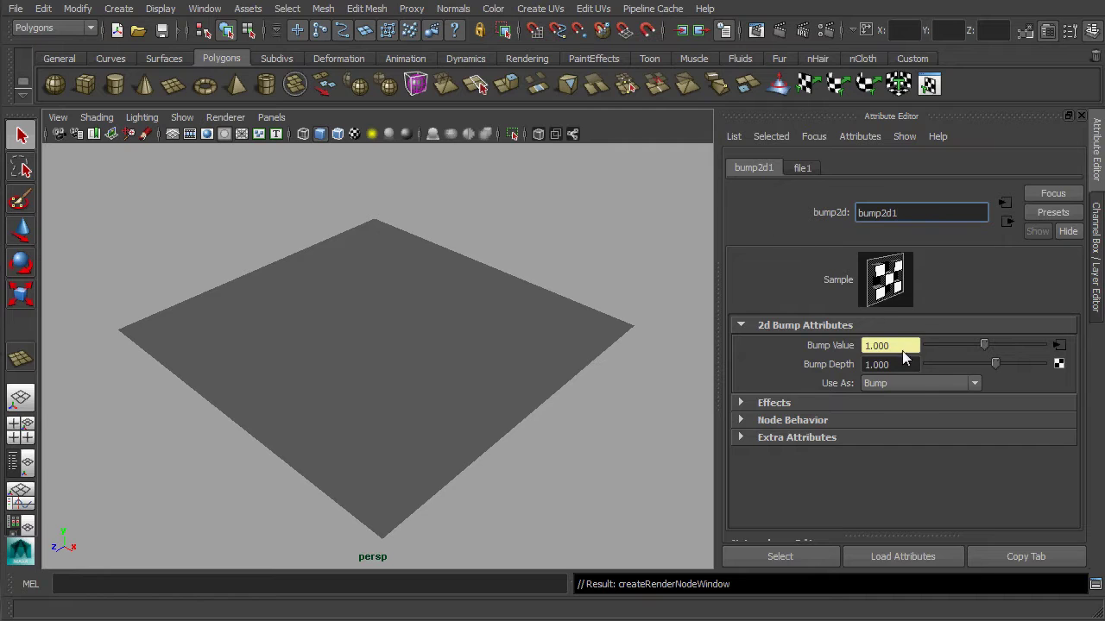
pyautogui.click(918, 384)
pyautogui.click(922, 403)
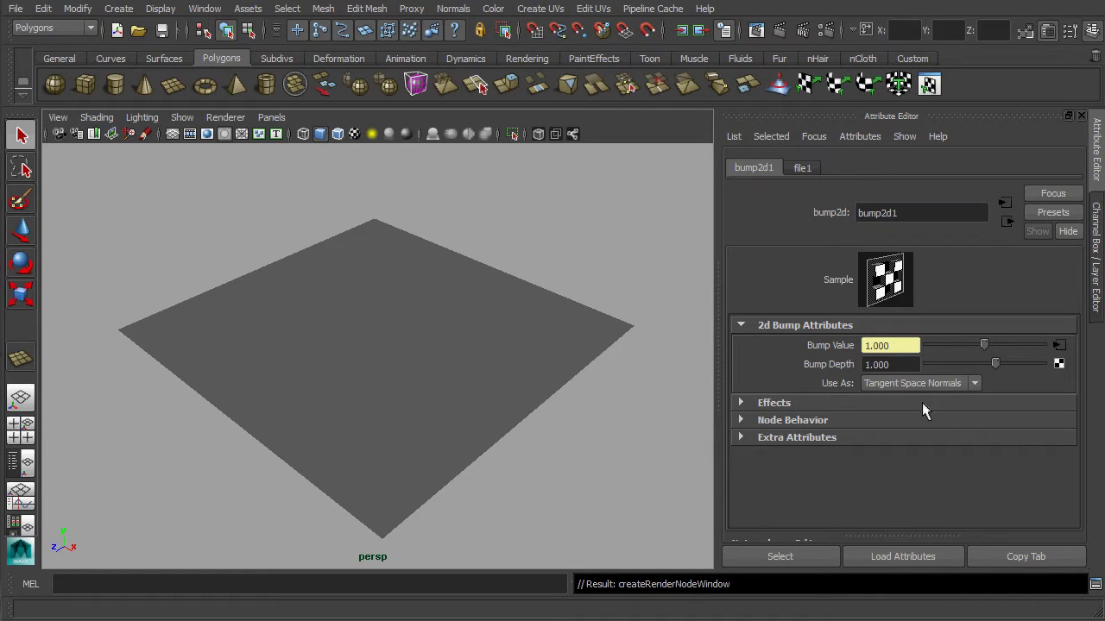
# Load texture_craterSolisDorsa_NRM.tga as the image of the bump's file node.
pyautogui.click(811, 170)
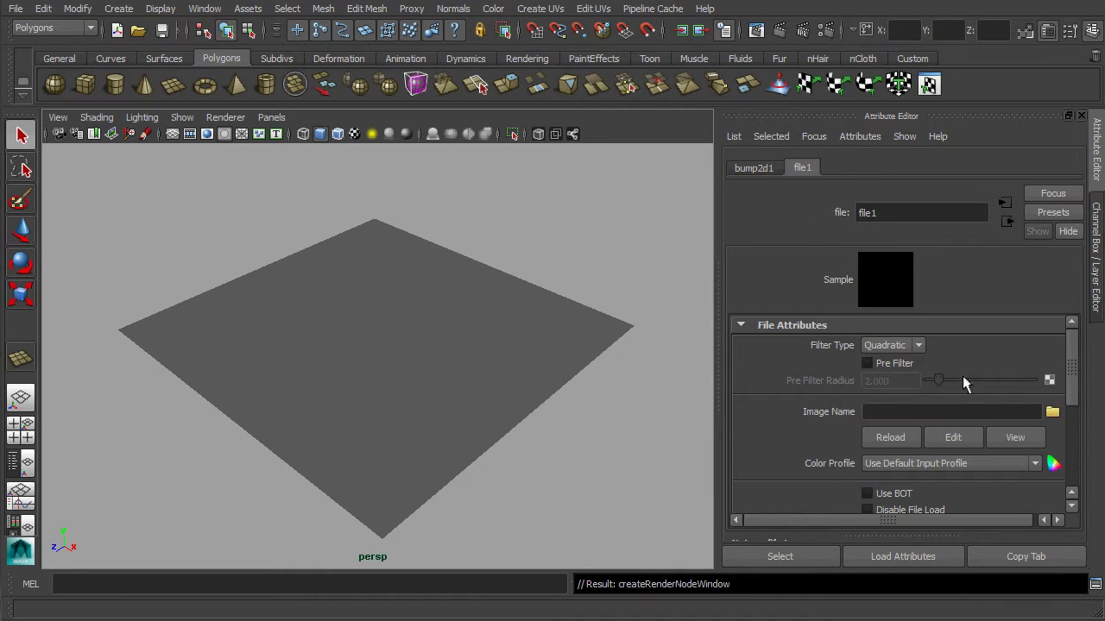
pyautogui.click(1052, 413)
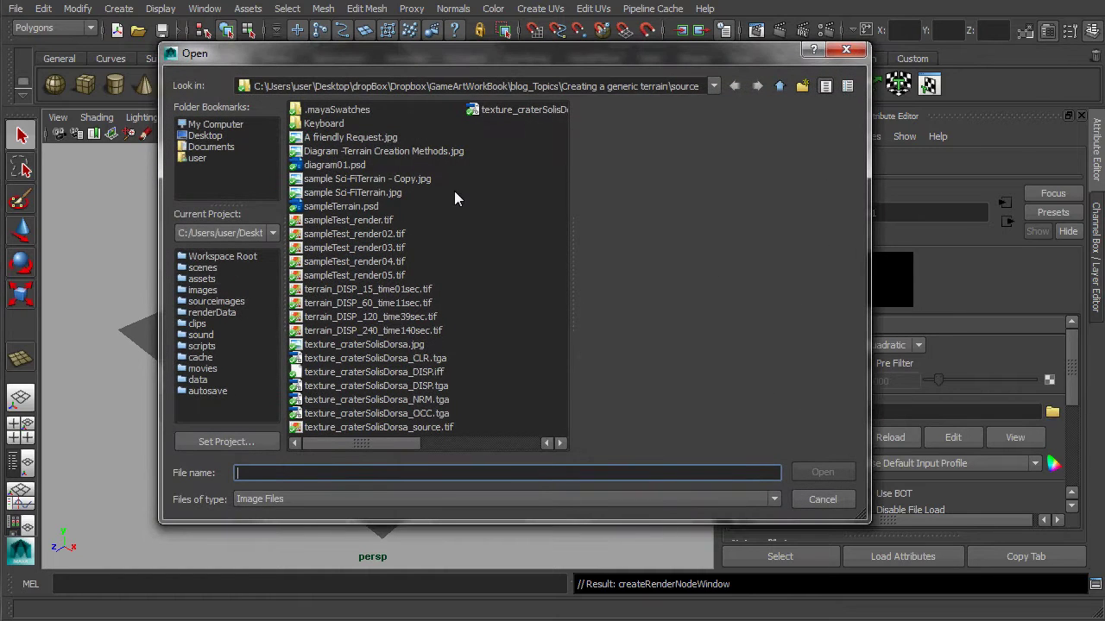
pyautogui.click(431, 400)
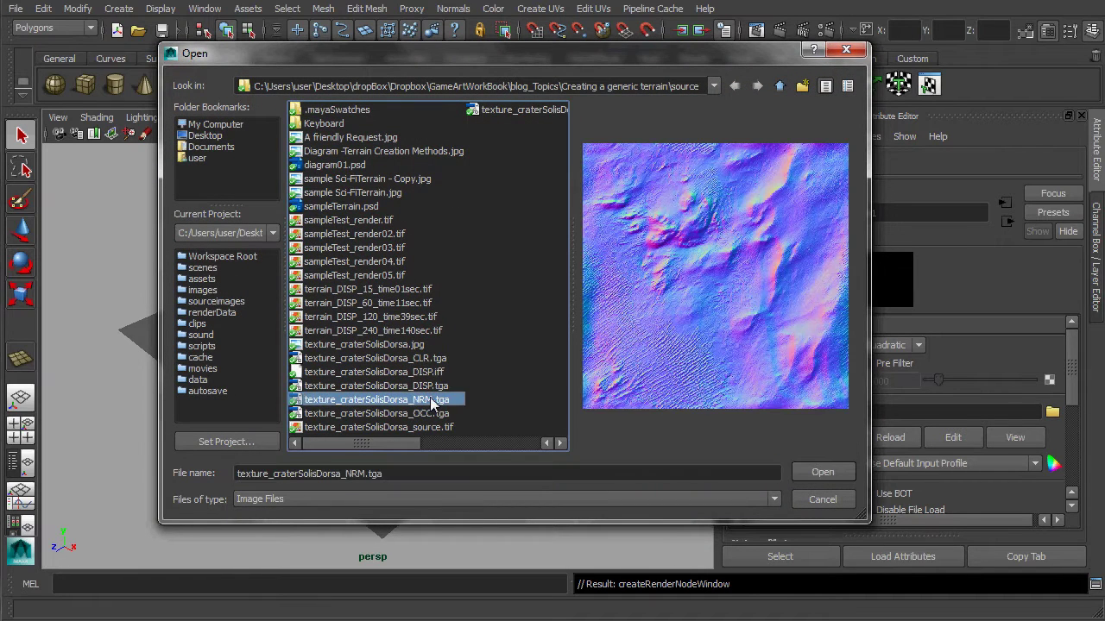
pyautogui.click(822, 472)
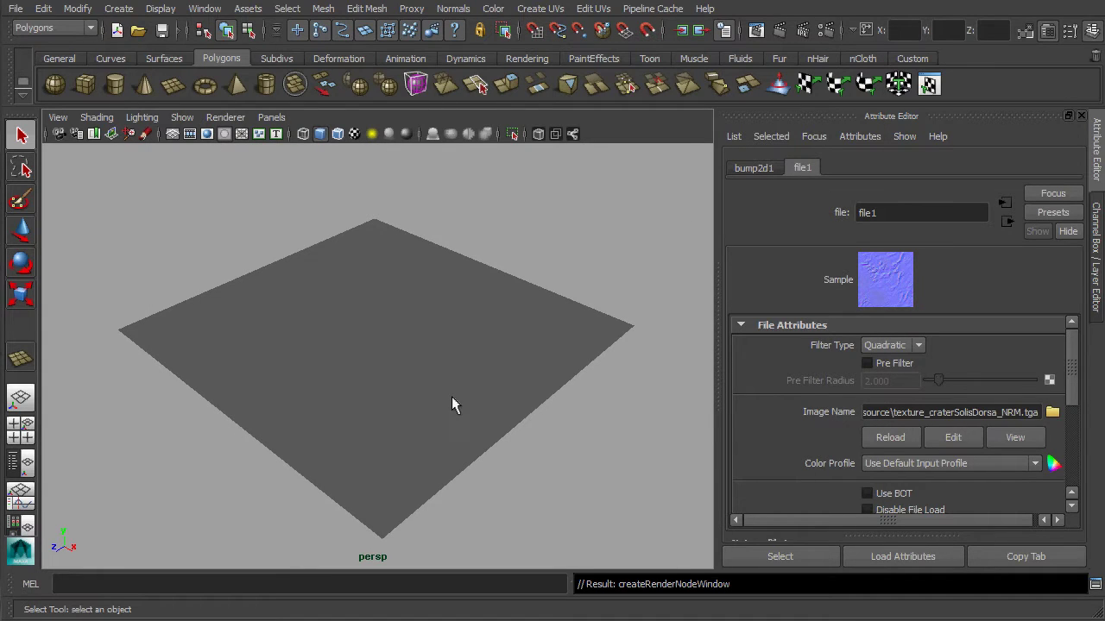
# Switch the viewport to High Quality Rendering to display the normal map on the plane.
pyautogui.keyDown('alt'); pyautogui.moveTo(455, 406); pyautogui.dragTo(459, 359, button='middle'); pyautogui.keyUp('alt')
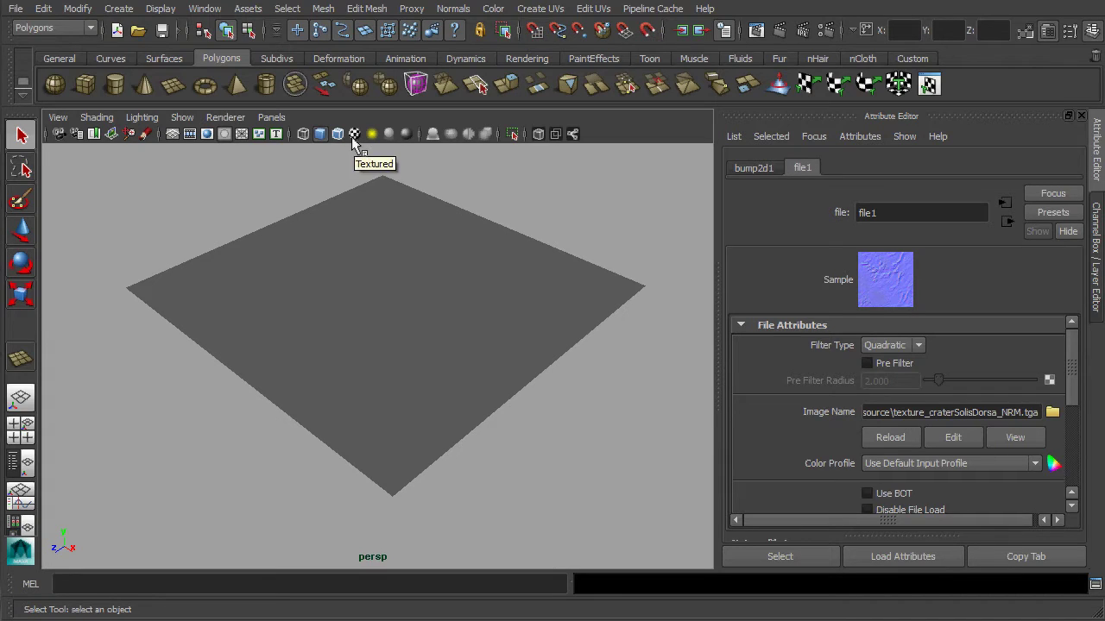
pyautogui.click(211, 118)
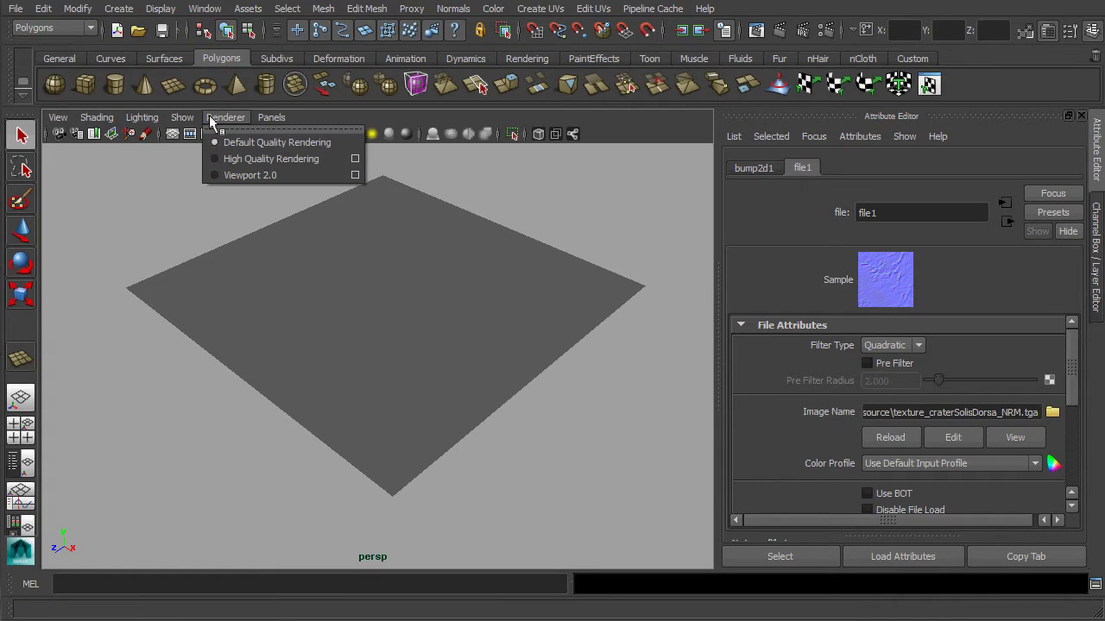
pyautogui.click(222, 160)
pyautogui.keyDown('alt'); pyautogui.moveTo(445, 268); pyautogui.dragTo(484, 284); pyautogui.keyUp('alt')
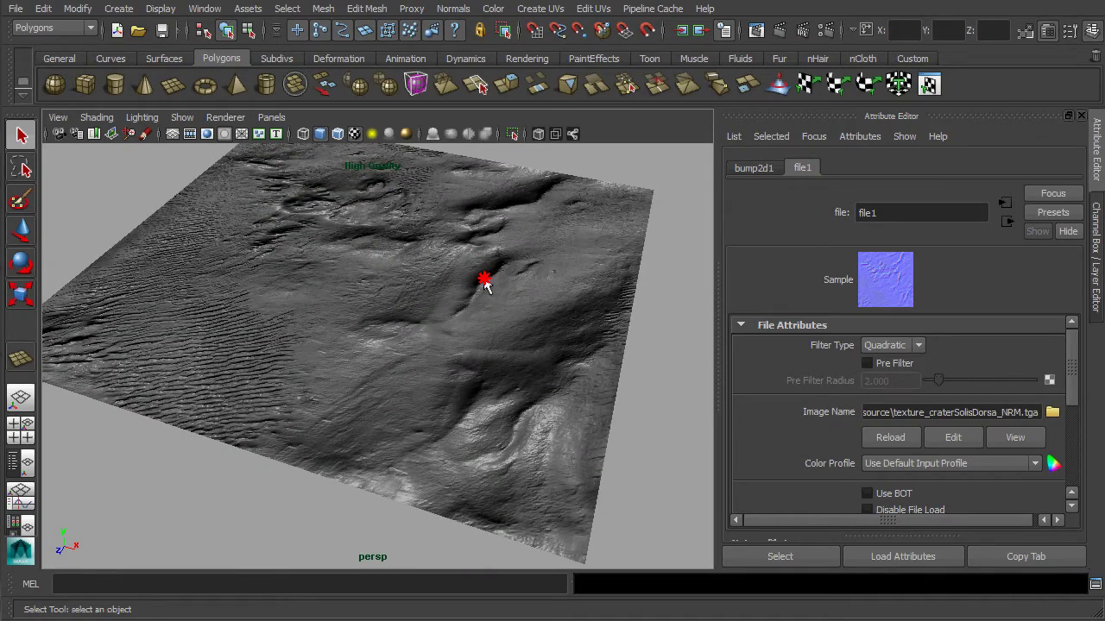
# Select a vertex near the plane's centre, enable soft selection, and raise it about 1 cm to form a gentle hill.
pyautogui.click(458, 285)
pyautogui.rightClick(415, 286)
pyautogui.moveTo(415, 286); pyautogui.dragTo(362, 285, button='right')
pyautogui.moveTo(373, 278); pyautogui.dragTo(389, 296)
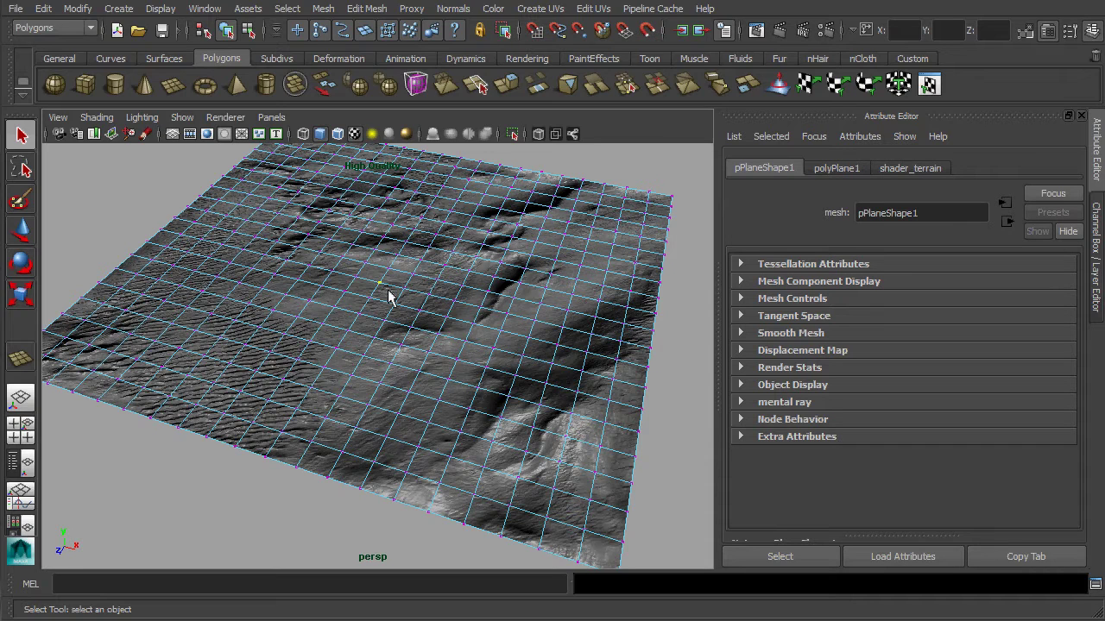
pyautogui.press('b')
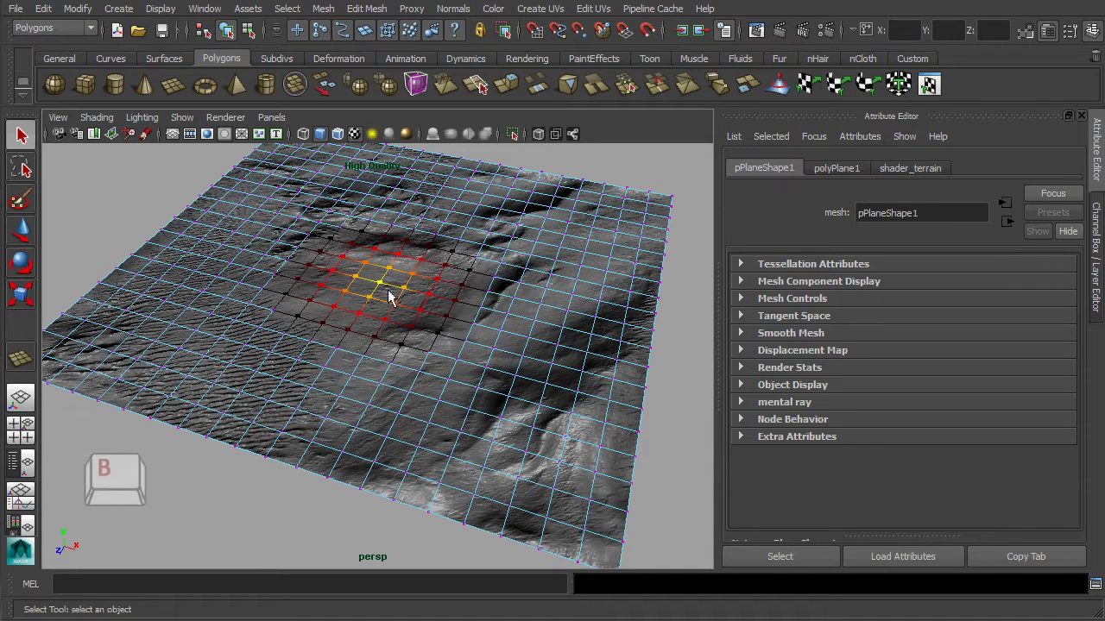
pyautogui.press('w')
pyautogui.moveTo(381, 244); pyautogui.dragTo(385, 214)
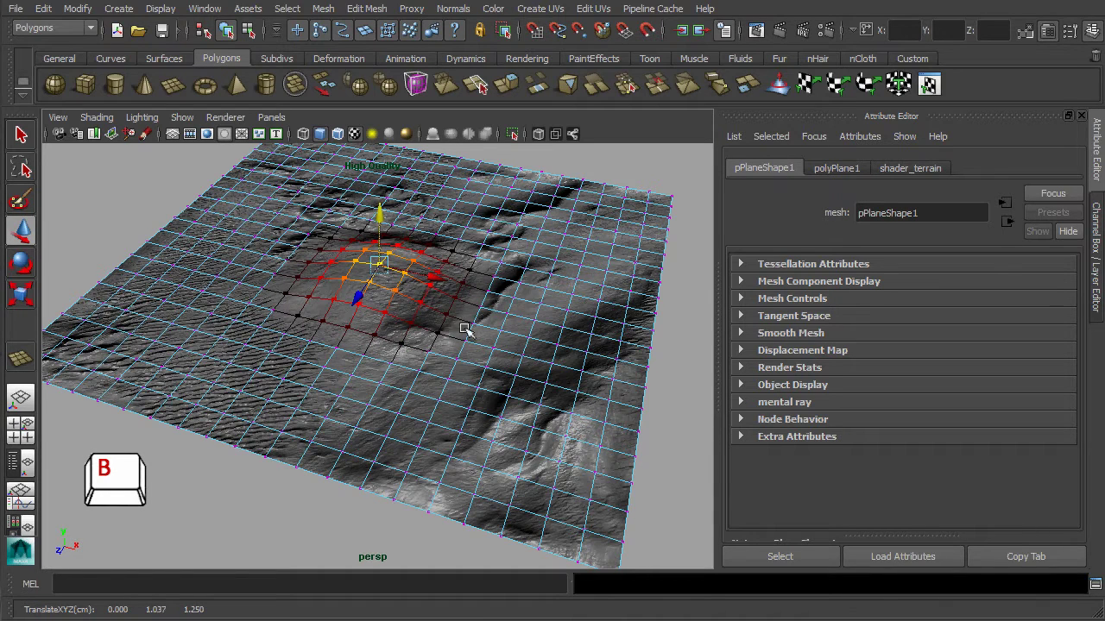
# Using soft selection, raise hills of about 2 cm near X 7.5, Z -3.75 and about 1.4 cm near X 2.5, Z 6.25, and lower one area.
pyautogui.click(555, 268)
pyautogui.moveTo(558, 226); pyautogui.dragTo(567, 192)
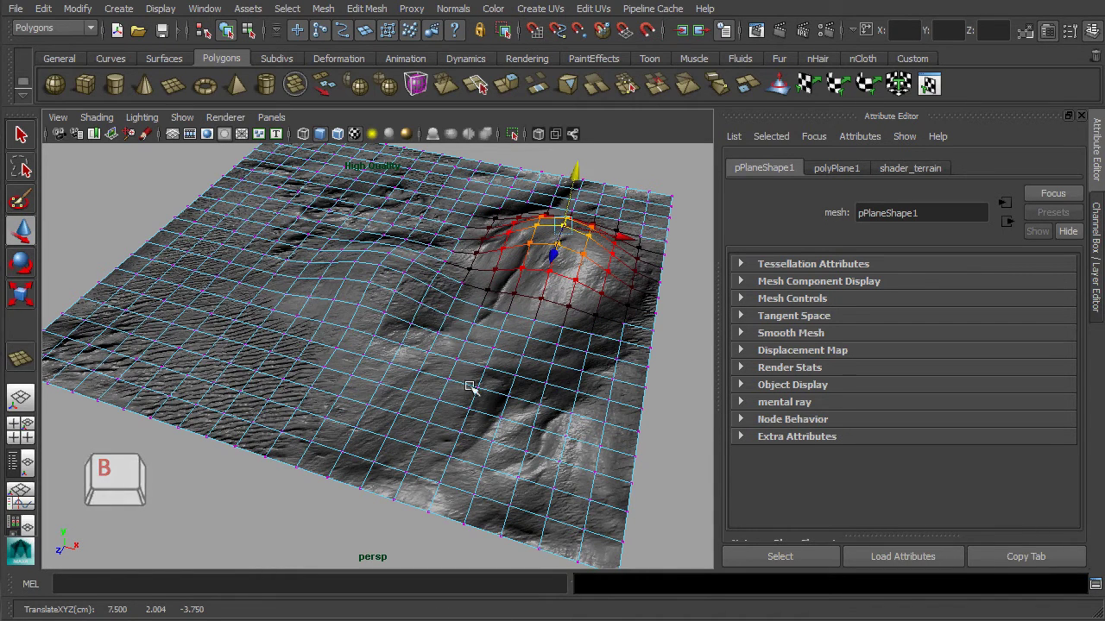
pyautogui.click(242, 343)
pyautogui.moveTo(237, 298); pyautogui.dragTo(239, 316)
pyautogui.click(388, 362)
pyautogui.moveTo(397, 324); pyautogui.dragTo(400, 295)
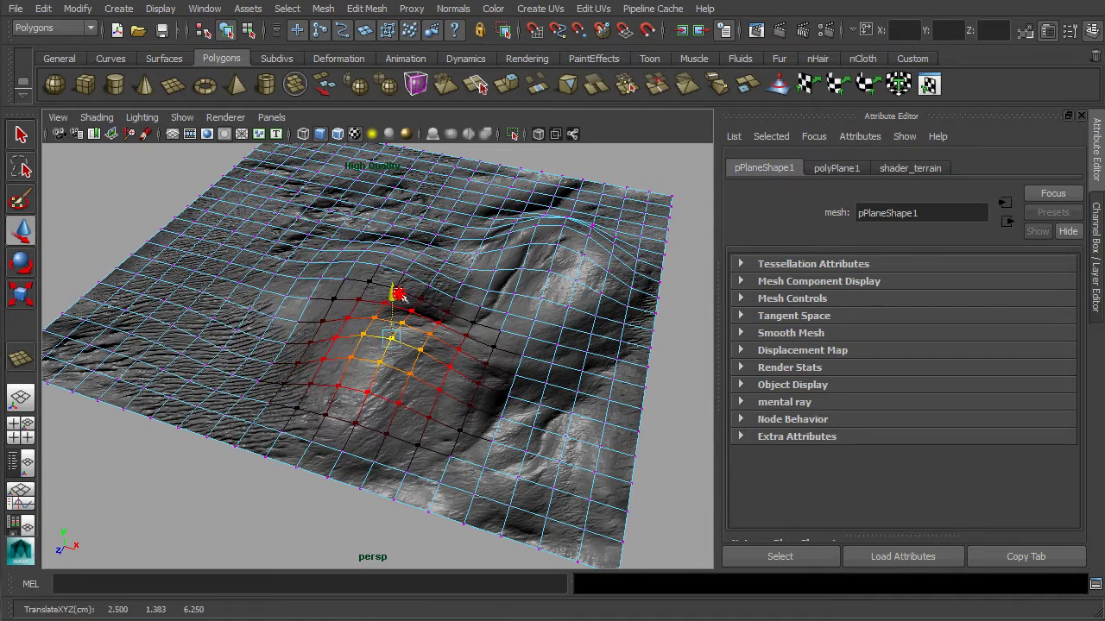
# Adjust soft-selected vertices beside the hill to build up and vary the surrounding terrain slopes.
pyautogui.click(492, 349)
pyautogui.moveTo(495, 307); pyautogui.dragTo(557, 210)
pyautogui.click(542, 293)
pyautogui.keyDown('alt'); pyautogui.moveTo(545, 388); pyautogui.dragTo(358, 371); pyautogui.keyUp('alt')
pyautogui.click(510, 458)
pyautogui.moveTo(520, 419); pyautogui.dragTo(301, 402)
# Lower two neighbouring soft-selected vertices at the foot of the hill to deepen the hollow there.
pyautogui.click(324, 395)
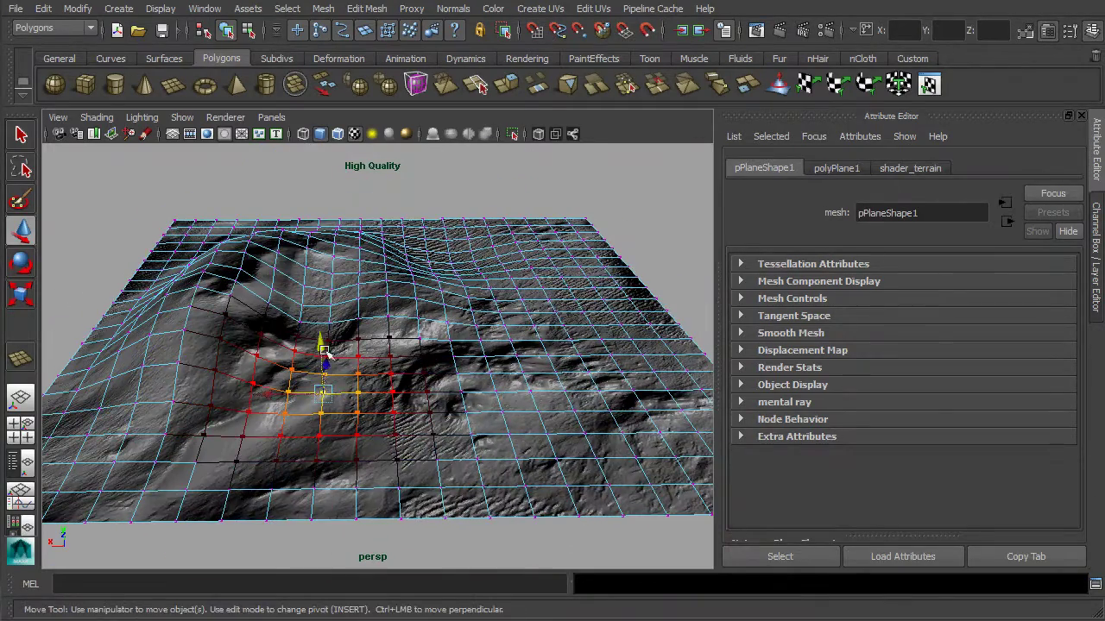
pyautogui.moveTo(324, 347); pyautogui.dragTo(324, 354)
pyautogui.click(295, 352)
pyautogui.moveTo(296, 303); pyautogui.dragTo(296, 325)
# Raise two separate soft-selected vertices to form small mounds on the flatter part of the terrain.
pyautogui.keyDown('alt'); pyautogui.moveTo(435, 389); pyautogui.dragTo(252, 359); pyautogui.keyUp('alt')
pyautogui.click(391, 440)
pyautogui.moveTo(394, 399); pyautogui.dragTo(397, 371)
pyautogui.click(537, 502)
pyautogui.moveTo(544, 461); pyautogui.dragTo(544, 444)
# Reshape another terrain area by selecting and shifting vertices there with soft selection.
pyautogui.keyDown('alt'); pyautogui.moveTo(552, 444); pyautogui.dragTo(410, 444); pyautogui.keyUp('alt')
pyautogui.moveTo(377, 407); pyautogui.dragTo(440, 455)
pyautogui.moveTo(419, 389)
pyautogui.mouseDown()
pyautogui.moveTo(421, 366)
pyautogui.moveTo(402, 411)
pyautogui.mouseUp()
pyautogui.click(393, 397)
pyautogui.click(396, 420)
pyautogui.keyDown('alt'); pyautogui.moveTo(480, 451); pyautogui.dragTo(371, 457); pyautogui.keyUp('alt')
pyautogui.keyDown('alt'); pyautogui.moveTo(371, 457); pyautogui.dragTo(481, 459, button='middle'); pyautogui.keyUp('alt')
# Show the Move tool's settings and set the soft selection falloff radius to 2.50.
pyautogui.doubleClick(22, 230)
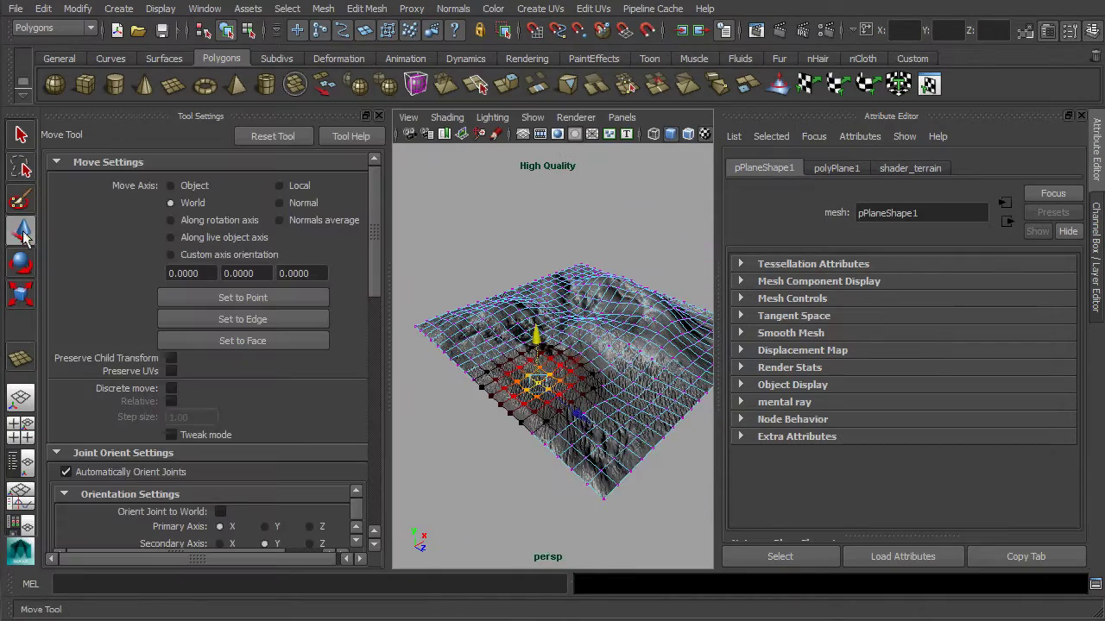
pyautogui.moveTo(372, 210); pyautogui.dragTo(373, 361)
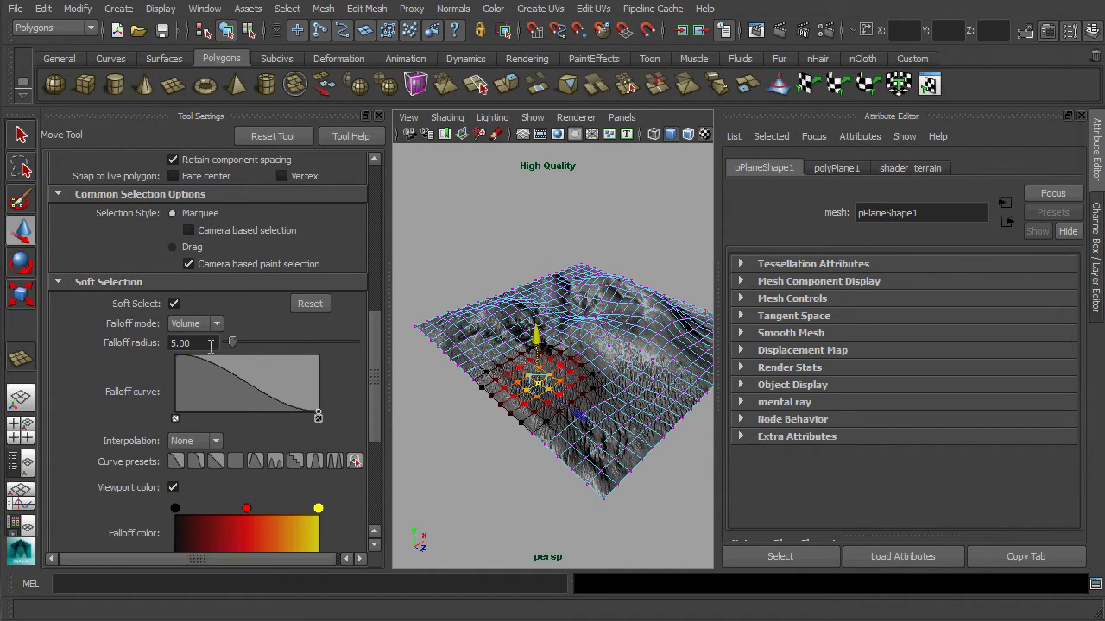
pyautogui.moveTo(198, 344); pyautogui.dragTo(167, 342)
pyautogui.press('Return')
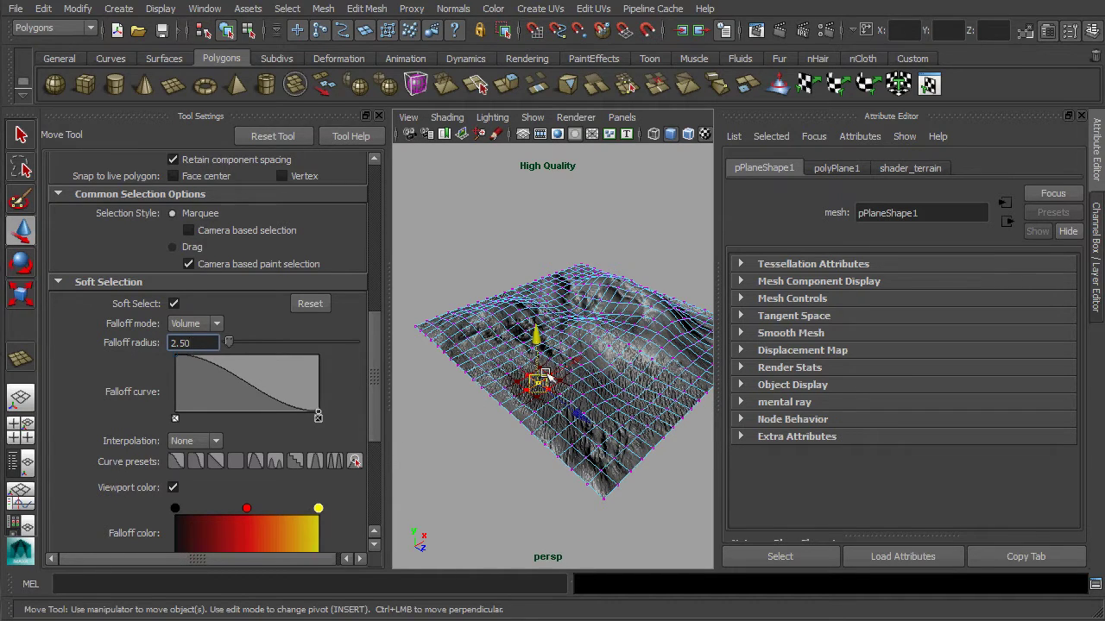
# Check the narrower falloff on the terrain and set the soft selection falloff radius to 3.
pyautogui.scroll(5, 584, 397)
pyautogui.keyDown('alt'); pyautogui.moveTo(583, 397); pyautogui.dragTo(570, 357, button='middle'); pyautogui.keyUp('alt')
pyautogui.moveTo(502, 347); pyautogui.dragTo(556, 404)
pyautogui.keyDown('alt'); pyautogui.moveTo(555, 404); pyautogui.dragTo(512, 381, button='middle'); pyautogui.keyUp('alt')
pyautogui.moveTo(200, 342); pyautogui.dragTo(143, 342)
pyautogui.write('3')
pyautogui.press('Return')
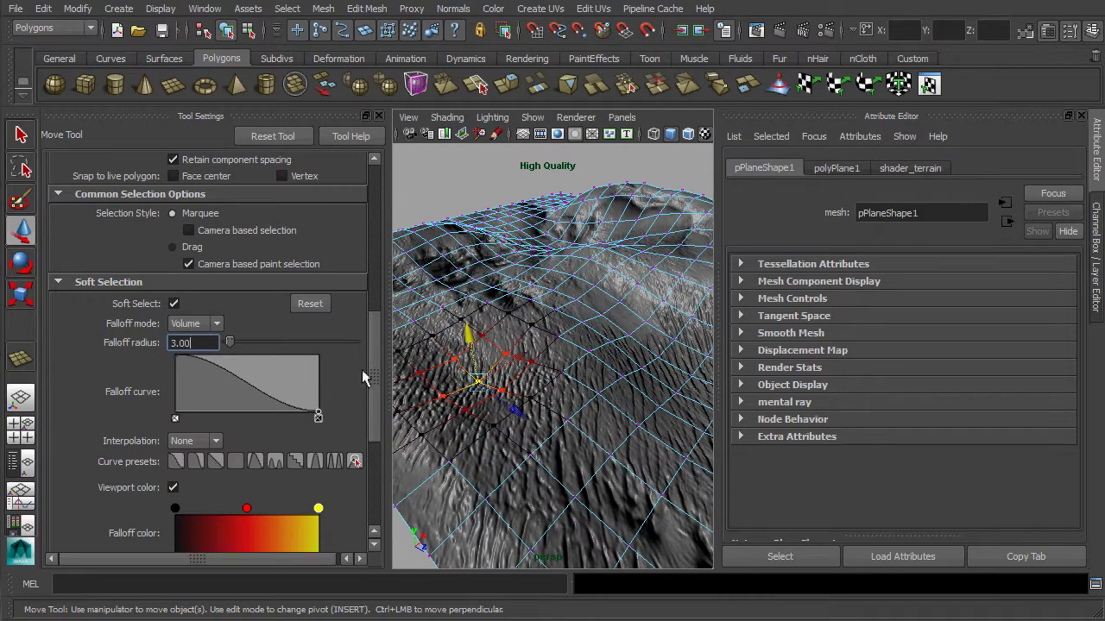
# Using the narrower falloff, adjust the area near the terrain's corner and raise a vertex on the ridge into a peak.
pyautogui.press('a')
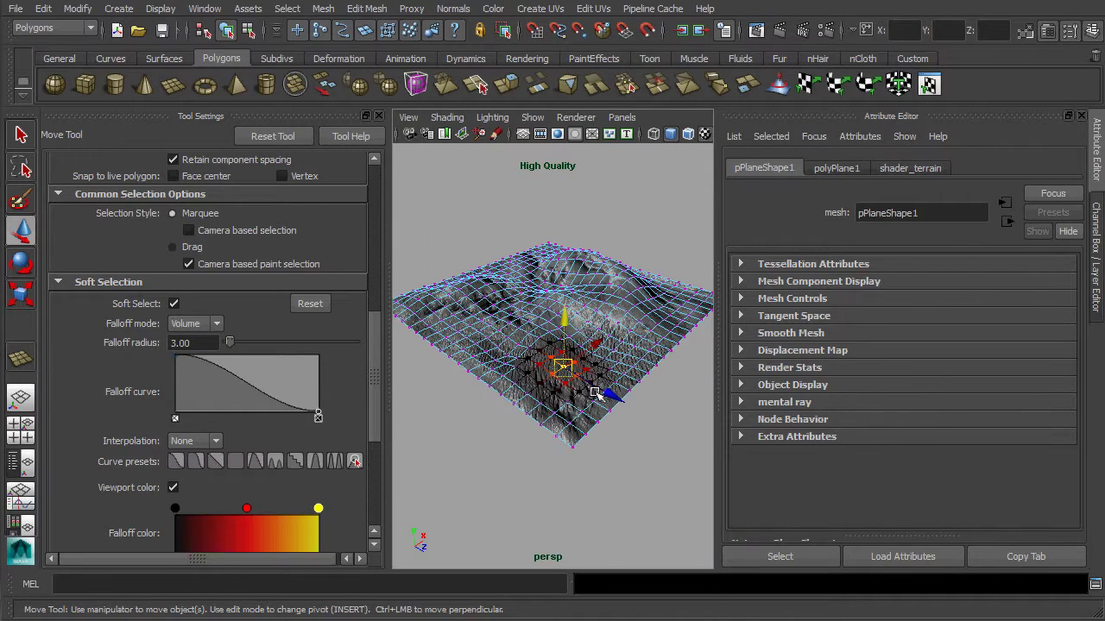
pyautogui.moveTo(565, 321); pyautogui.dragTo(599, 338)
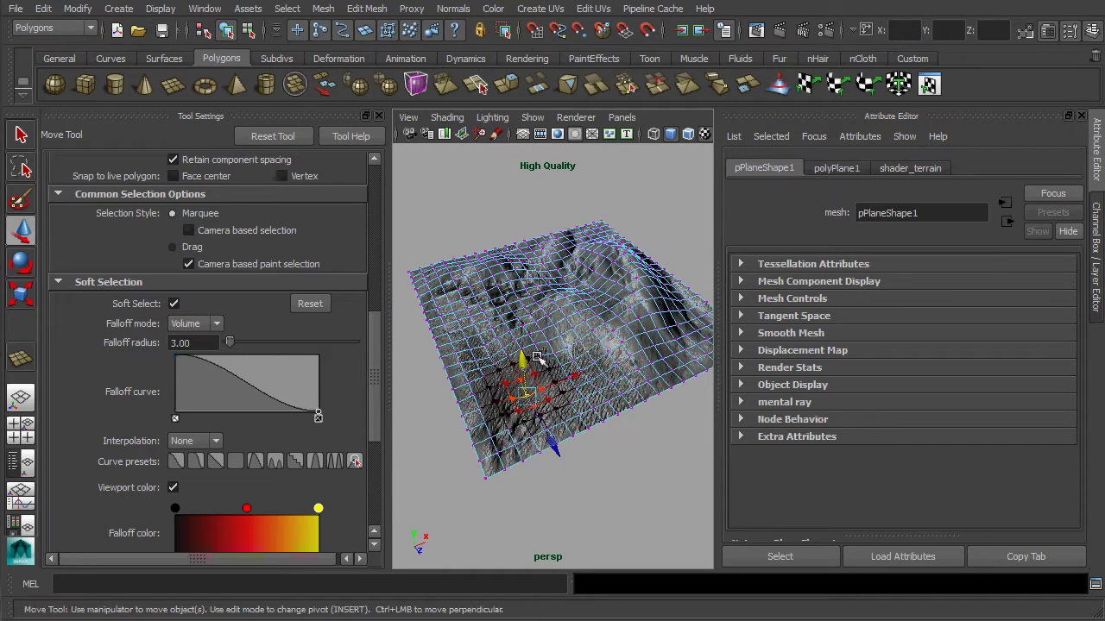
pyautogui.click(576, 313)
pyautogui.moveTo(583, 270); pyautogui.dragTo(512, 304)
# Shift a soft-selected hillside vertex at X 3.75 along the Z axis to about Z 8.7.
pyautogui.click(609, 308)
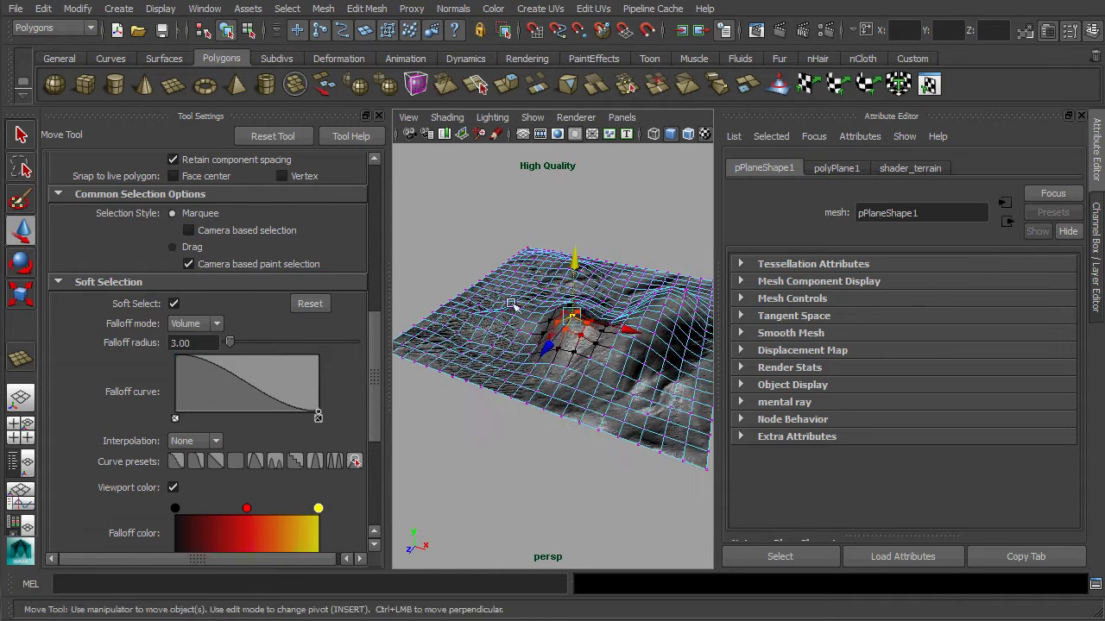
pyautogui.click(591, 360)
pyautogui.moveTo(575, 393); pyautogui.dragTo(572, 409)
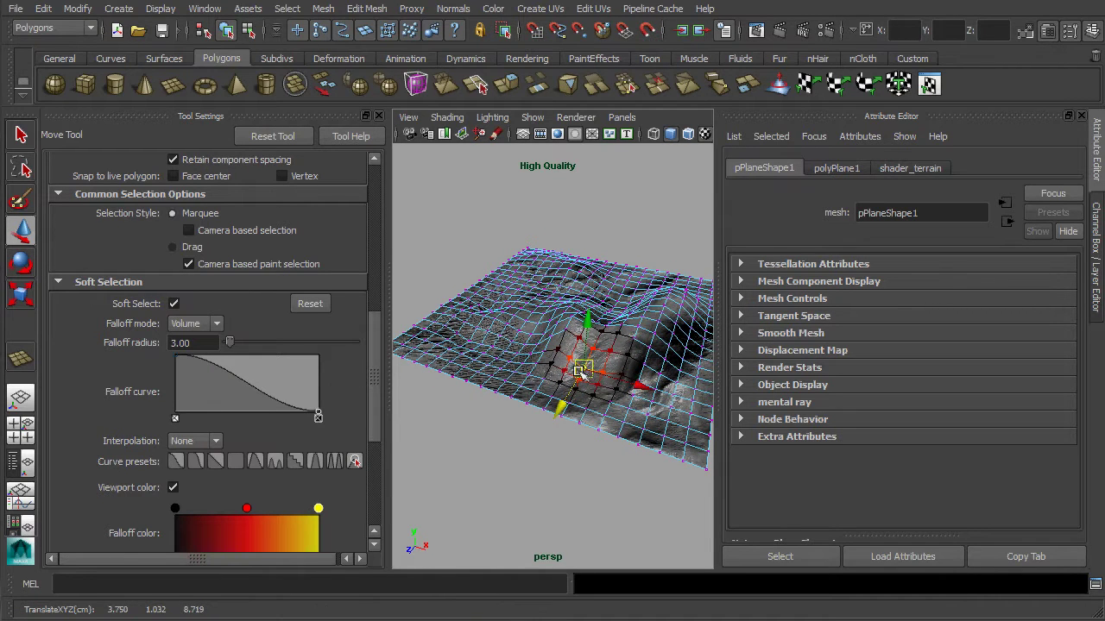
# Close the Move tool's settings, return to object mode, and select the whole terrain plane.
pyautogui.press('q')
pyautogui.keyDown('alt'); pyautogui.moveTo(656, 339); pyautogui.dragTo(566, 325); pyautogui.keyUp('alt')
pyautogui.click(376, 115)
pyautogui.keyDown('alt'); pyautogui.moveTo(495, 247); pyautogui.dragTo(479, 301); pyautogui.keyUp('alt')
pyautogui.rightClick(448, 276)
pyautogui.moveTo(449, 280); pyautogui.dragTo(521, 256, button='right')
pyautogui.click(472, 262)
pyautogui.keyDown('alt'); pyautogui.moveTo(472, 262); pyautogui.dragTo(431, 331); pyautogui.keyUp('alt')
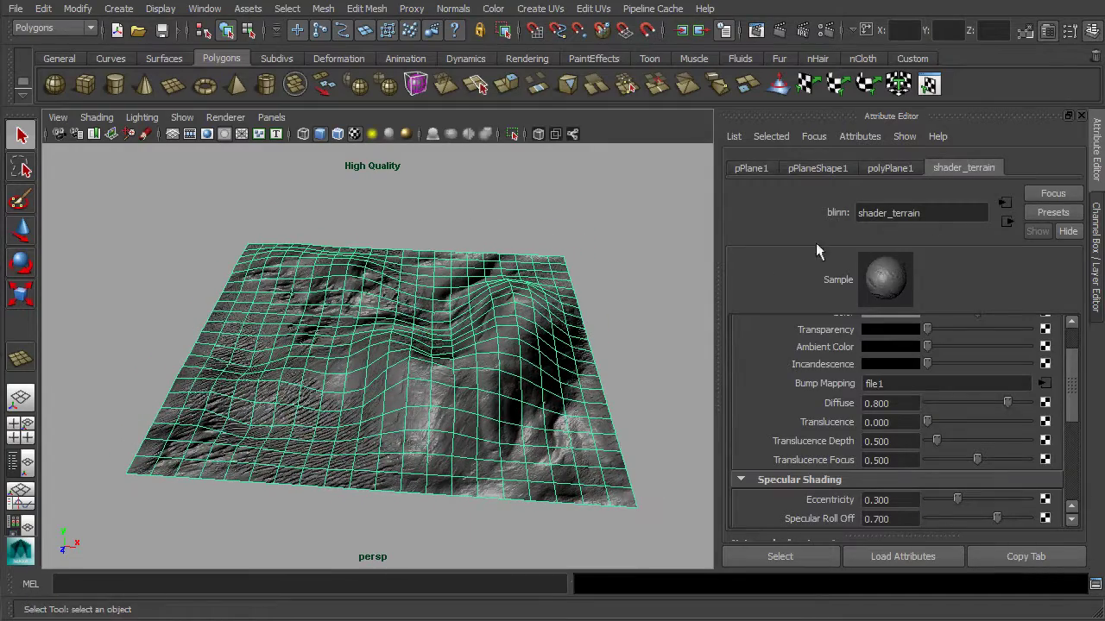
# Hide the Attribute Editor to enlarge the viewport and frame the whole terrain.
pyautogui.click(1094, 171)
pyautogui.keyDown('alt'); pyautogui.moveTo(838, 227); pyautogui.dragTo(402, 351); pyautogui.keyUp('alt')
pyautogui.scroll(-4, 825, 246)
pyautogui.click(844, 345)
pyautogui.keyDown('alt'); pyautogui.moveTo(642, 358); pyautogui.dragTo(625, 374, button='middle'); pyautogui.keyUp('alt')
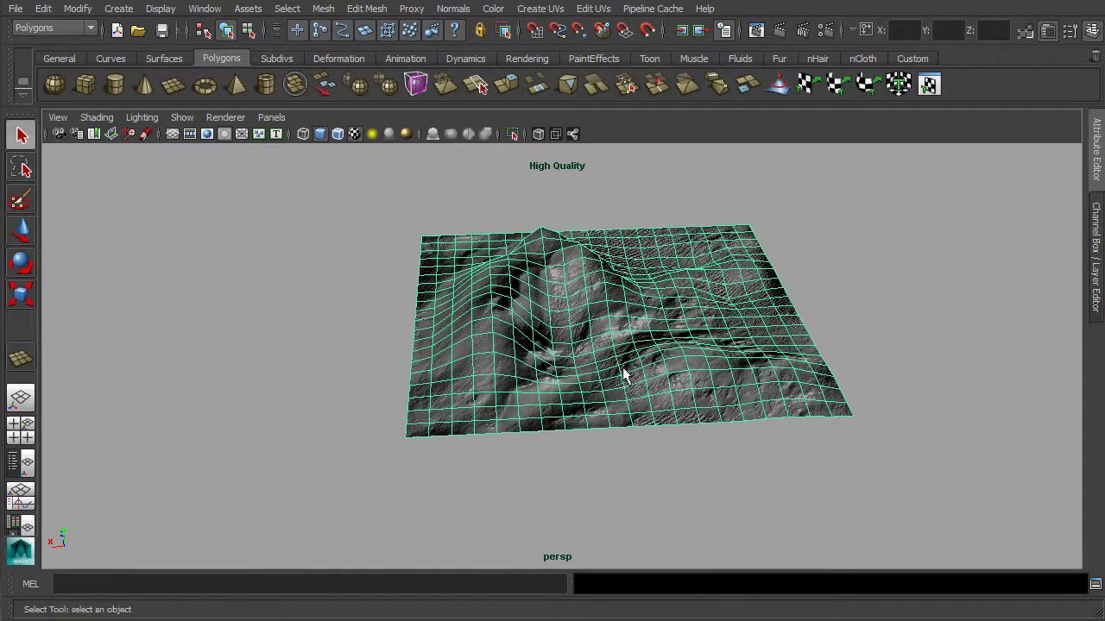
# Snap the terrain plane's pivot to its corner vertex using the Move tool.
pyautogui.keyDown('alt'); pyautogui.moveTo(642, 362); pyautogui.dragTo(633, 370); pyautogui.keyUp('alt')
pyautogui.press('w')
pyautogui.hotkey('d', 'v')
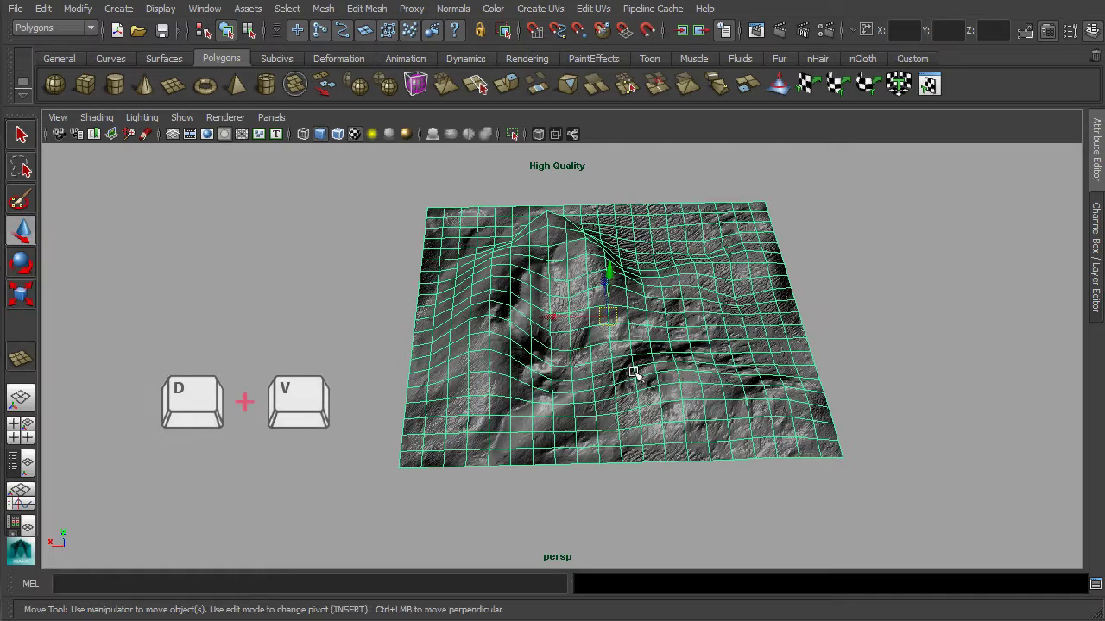
pyautogui.moveTo(608, 318); pyautogui.dragTo(400, 458)
# Duplicate the terrain plane and snap the copy along the X axis edge to edge with the original.
pyautogui.keyDown('alt'); pyautogui.moveTo(595, 401); pyautogui.dragTo(496, 402); pyautogui.keyUp('alt')
pyautogui.hotkey('ctrl', 'd')
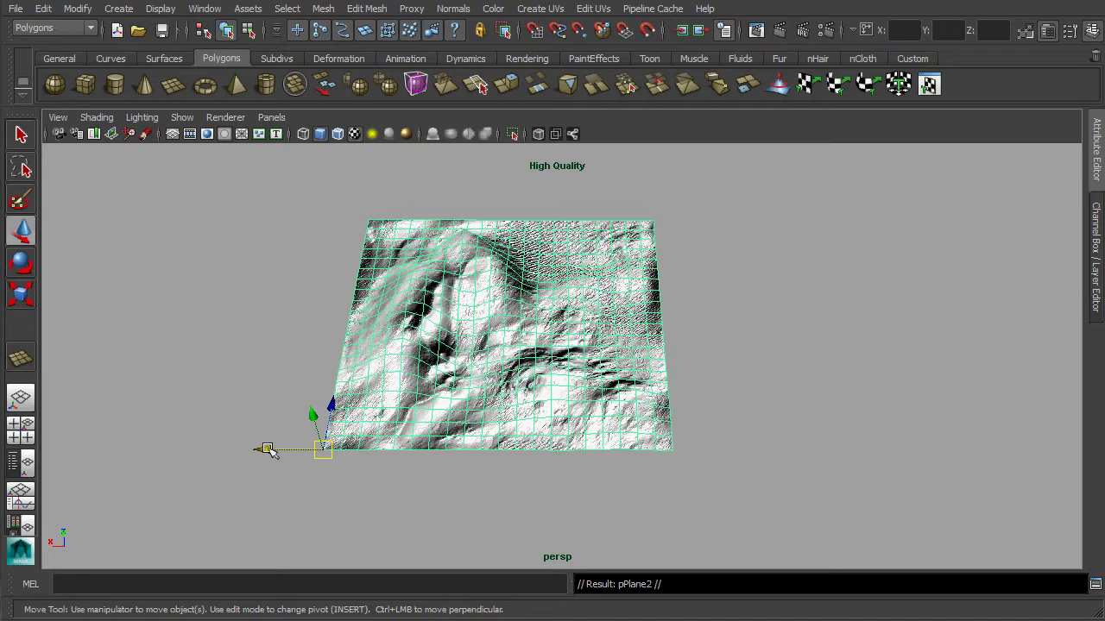
pyautogui.moveTo(267, 449); pyautogui.dragTo(706, 452)
pyautogui.press('v')
pyautogui.keyDown('alt'); pyautogui.moveTo(1058, 294); pyautogui.dragTo(975, 313, button='middle'); pyautogui.keyUp('alt')
pyautogui.click(975, 312)
# Select both adjoining terrain planes and combine them into one mesh.
pyautogui.keyDown('alt'); pyautogui.moveTo(812, 313); pyautogui.dragTo(710, 302); pyautogui.keyUp('alt')
pyautogui.keyDown('alt'); pyautogui.moveTo(598, 390); pyautogui.dragTo(553, 388); pyautogui.keyUp('alt')
pyautogui.click(562, 394)
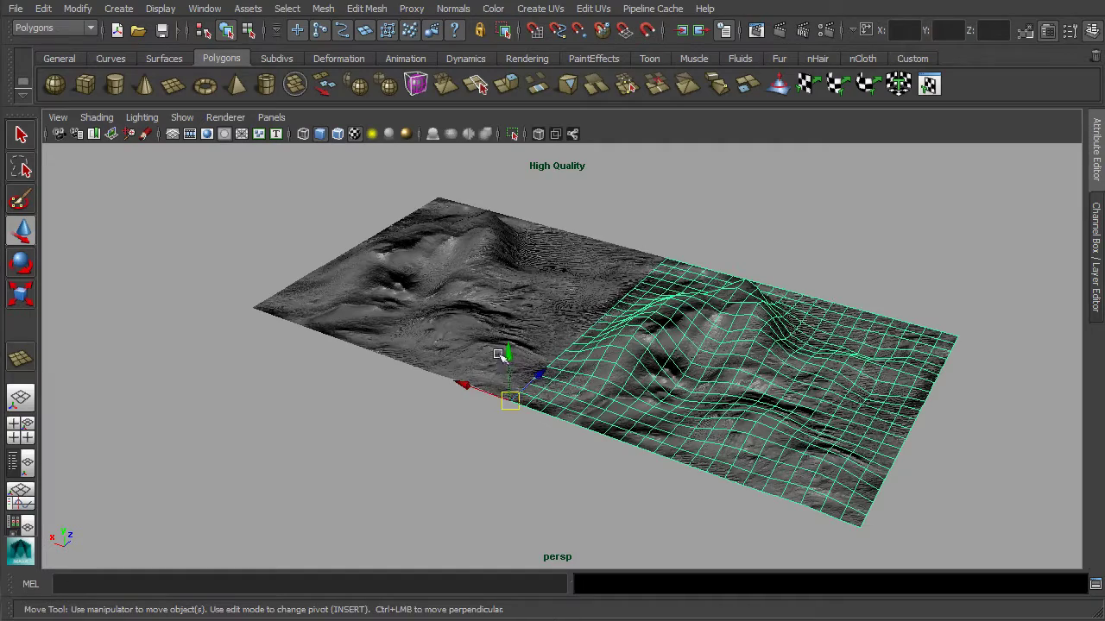
pyautogui.keyDown('shift'); pyautogui.click(500, 353); pyautogui.keyUp('shift')
pyautogui.keyDown('alt'); pyautogui.moveTo(571, 349); pyautogui.dragTo(592, 372); pyautogui.keyUp('alt')
pyautogui.keyDown('alt'); pyautogui.moveTo(612, 359); pyautogui.dragTo(612, 366, button='middle'); pyautogui.keyUp('alt')
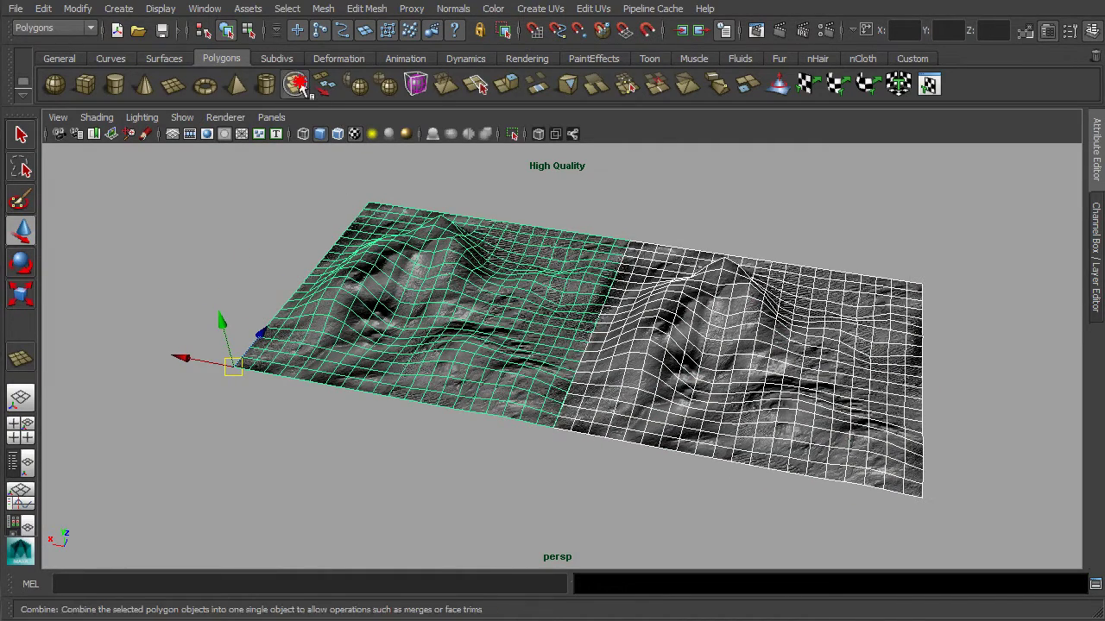
pyautogui.click(295, 84)
# Turn off soft selection, merge the vertices selected across both halves of the terrain, and return to object mode.
pyautogui.moveTo(613, 313); pyautogui.dragTo(579, 309, button='right')
pyautogui.keyDown('alt'); pyautogui.moveTo(592, 316); pyautogui.dragTo(599, 350); pyautogui.keyUp('alt')
pyautogui.moveTo(263, 211); pyautogui.dragTo(751, 442)
pyautogui.press('b')
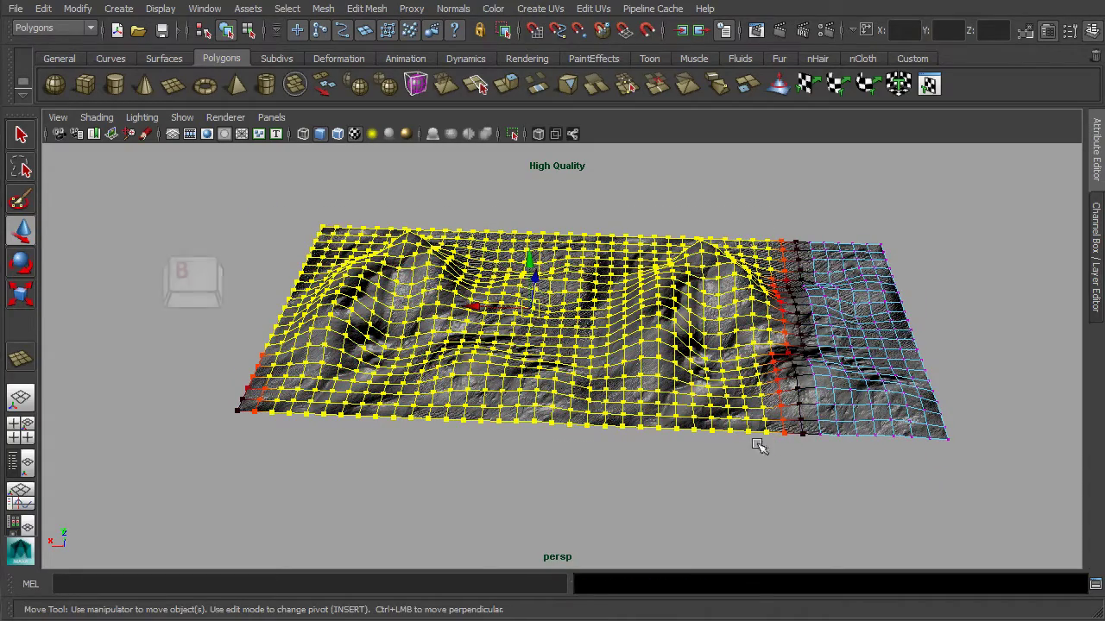
pyautogui.moveTo(653, 398); pyautogui.dragTo(670, 402)
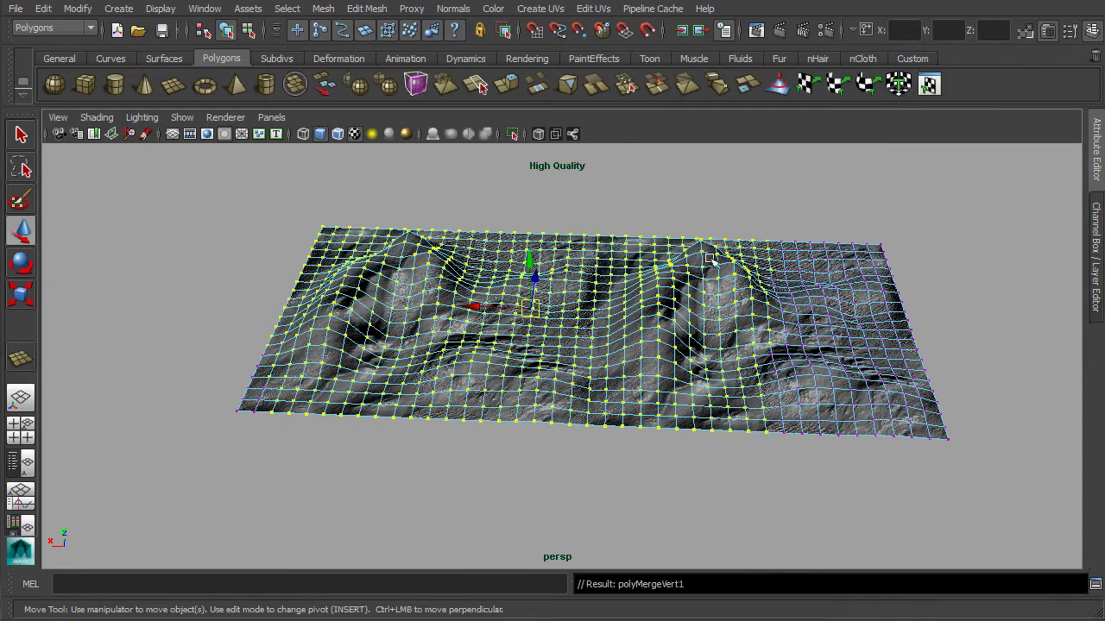
pyautogui.keyDown('alt'); pyautogui.moveTo(708, 257); pyautogui.dragTo(658, 264); pyautogui.keyUp('alt')
pyautogui.moveTo(666, 301); pyautogui.dragTo(738, 285, button='right')
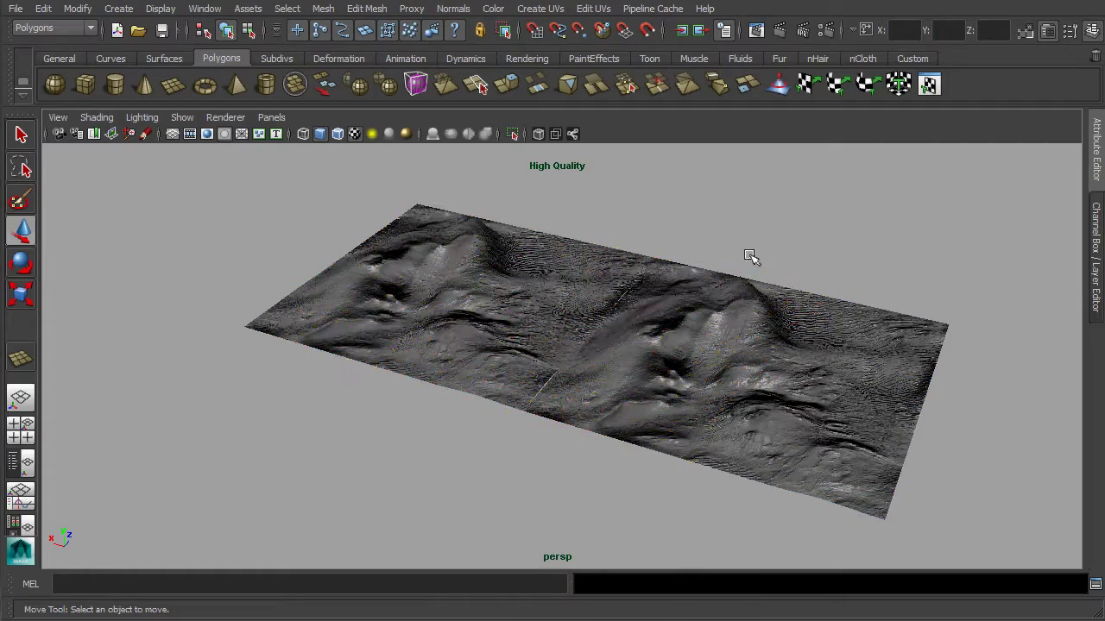
pyautogui.keyDown('alt'); pyautogui.moveTo(678, 330); pyautogui.dragTo(693, 324); pyautogui.keyUp('alt')
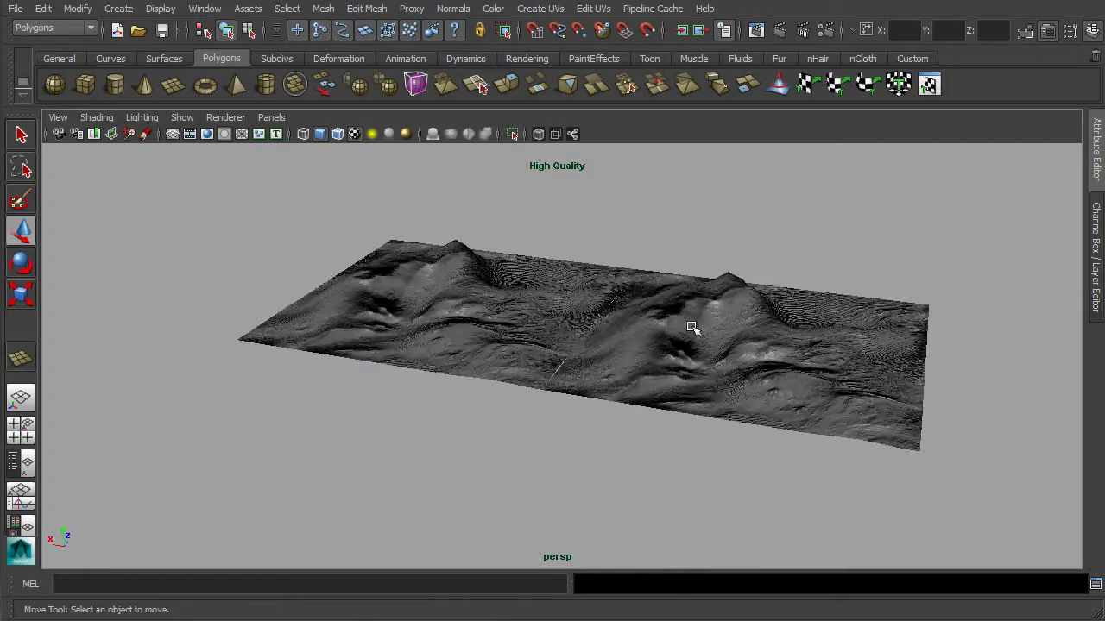
# Select the vertices around the seam between the two halves and merge them with a threshold of 0.01.
pyautogui.scroll(2, 691, 326)
pyautogui.click(674, 331)
pyautogui.scroll(5, 695, 336)
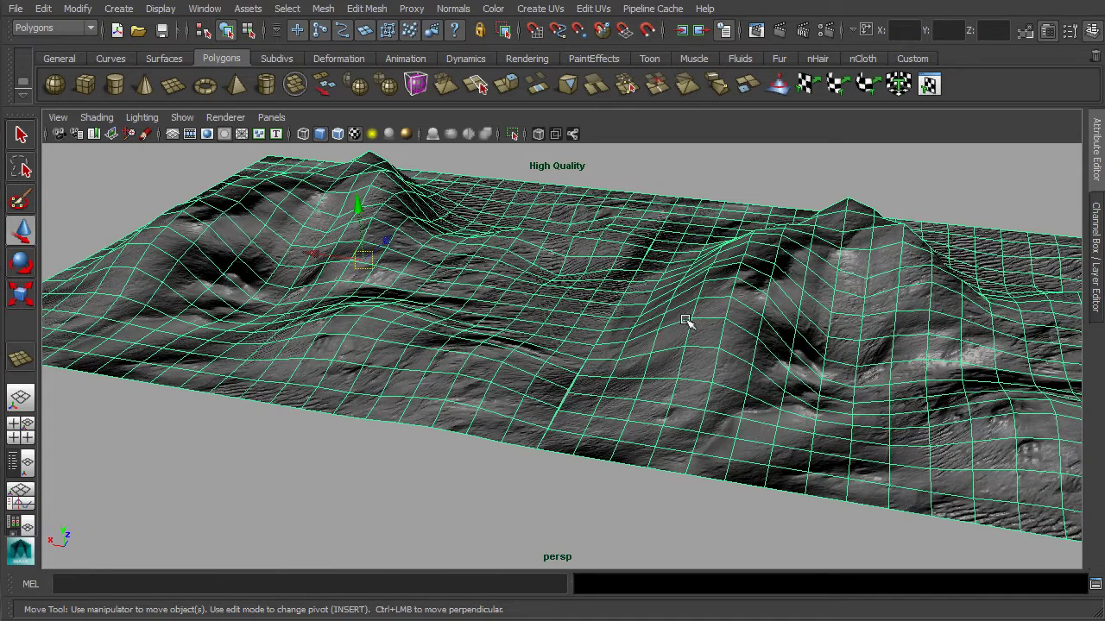
pyautogui.moveTo(674, 314); pyautogui.dragTo(606, 302, button='right')
pyautogui.moveTo(493, 278); pyautogui.dragTo(643, 477)
pyautogui.click(628, 88)
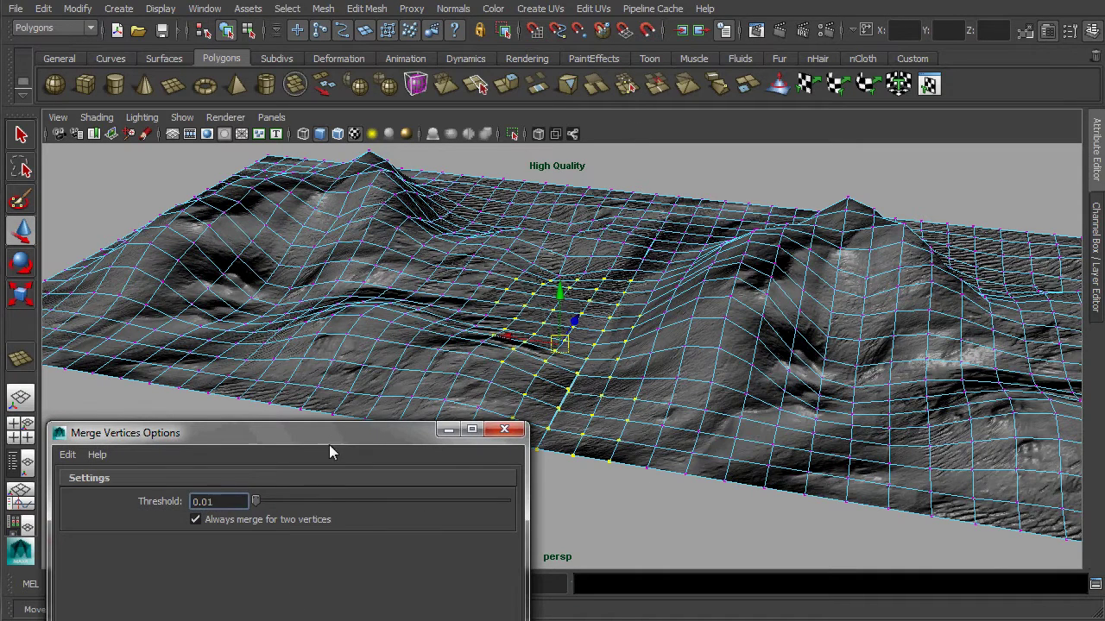
pyautogui.moveTo(329, 444); pyautogui.dragTo(326, 274)
pyautogui.click(312, 555)
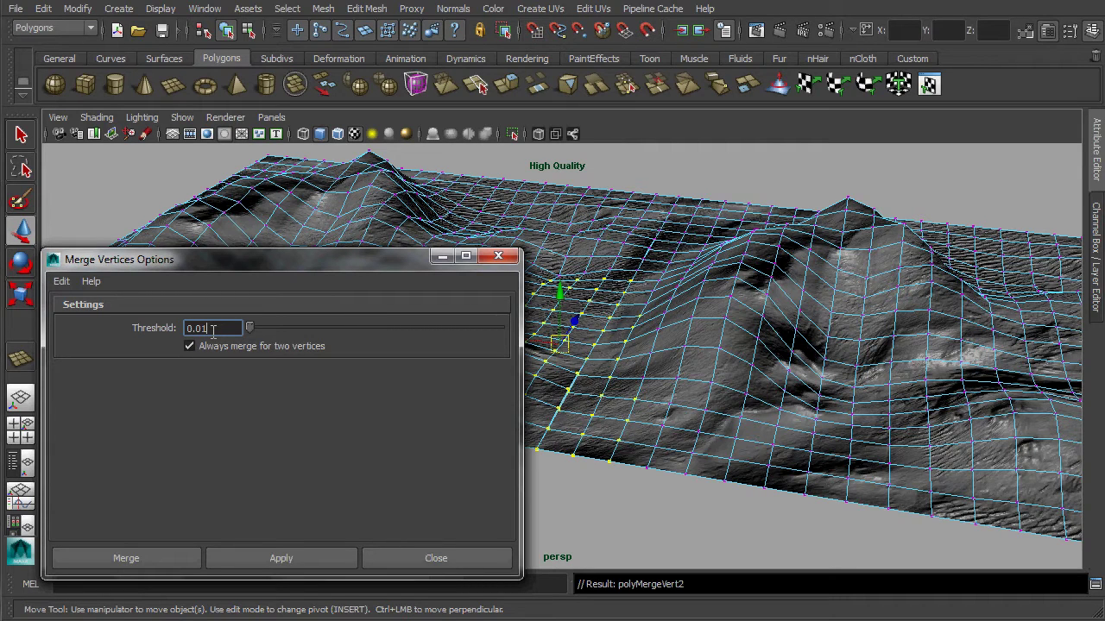
# Change the merge threshold, merge the seam vertices again, and close the options to return to object mode.
pyautogui.write('1')
pyautogui.click(250, 558)
pyautogui.keyDown('alt'); pyautogui.moveTo(663, 409); pyautogui.dragTo(636, 365); pyautogui.keyUp('alt')
pyautogui.click(353, 570)
pyautogui.click(379, 565)
pyautogui.click(711, 484)
pyautogui.moveTo(636, 365); pyautogui.dragTo(720, 344, button='right')
pyautogui.click(843, 215)
# Enable soft selection again and raise vertices near the seam to blend the two halves, then return to object mode.
pyautogui.keyDown('alt'); pyautogui.moveTo(844, 214); pyautogui.dragTo(624, 340); pyautogui.keyUp('alt')
pyautogui.click(624, 340)
pyautogui.moveTo(630, 299); pyautogui.dragTo(561, 299, button='right')
pyautogui.click(616, 330)
pyautogui.press('b')
pyautogui.moveTo(620, 281); pyautogui.dragTo(575, 385)
pyautogui.click(564, 361)
pyautogui.moveTo(565, 324); pyautogui.dragTo(565, 302)
pyautogui.keyDown('alt'); pyautogui.moveTo(604, 339); pyautogui.dragTo(655, 282); pyautogui.keyUp('alt')
pyautogui.click(651, 335)
pyautogui.press('q')
pyautogui.moveTo(717, 301); pyautogui.dragTo(792, 276, button='right')
pyautogui.click(829, 185)
# Raise the soft-selected vertex near X -21.25, Z 7.5 on the duplicated half slightly.
pyautogui.keyDown('alt'); pyautogui.moveTo(828, 186); pyautogui.dragTo(709, 354, button='right'); pyautogui.keyUp('alt')
pyautogui.moveTo(708, 354)
pyautogui.keyDown('alt'); pyautogui.mouseDown()
pyautogui.moveTo(682, 402)
pyautogui.moveTo(681, 436)
pyautogui.moveTo(643, 338)
pyautogui.moveTo(558, 331)
pyautogui.moveTo(710, 337)
pyautogui.mouseUp(); pyautogui.keyUp('alt')
pyautogui.moveTo(709, 336); pyautogui.dragTo(675, 336, button='right')
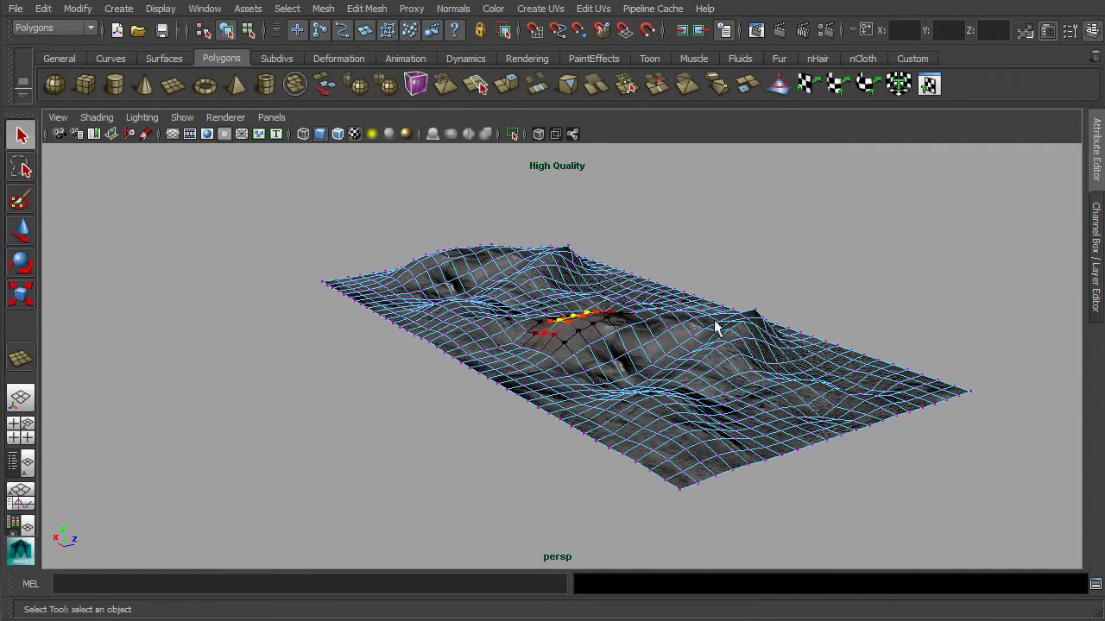
pyautogui.click(744, 332)
pyautogui.press('w')
pyautogui.moveTo(750, 290); pyautogui.dragTo(750, 288)
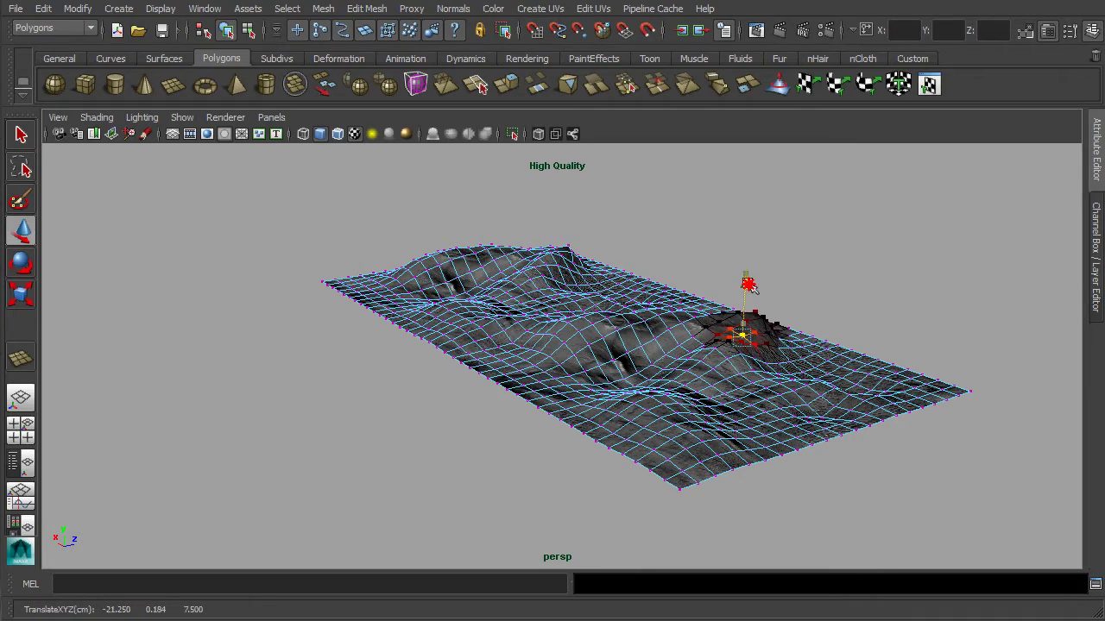
# Nudge the soft-selected vertices in the dark hollow of the duplicated half upward and return to object mode.
pyautogui.keyDown('alt'); pyautogui.moveTo(776, 335); pyautogui.dragTo(552, 431); pyautogui.keyUp('alt')
pyautogui.press('q')
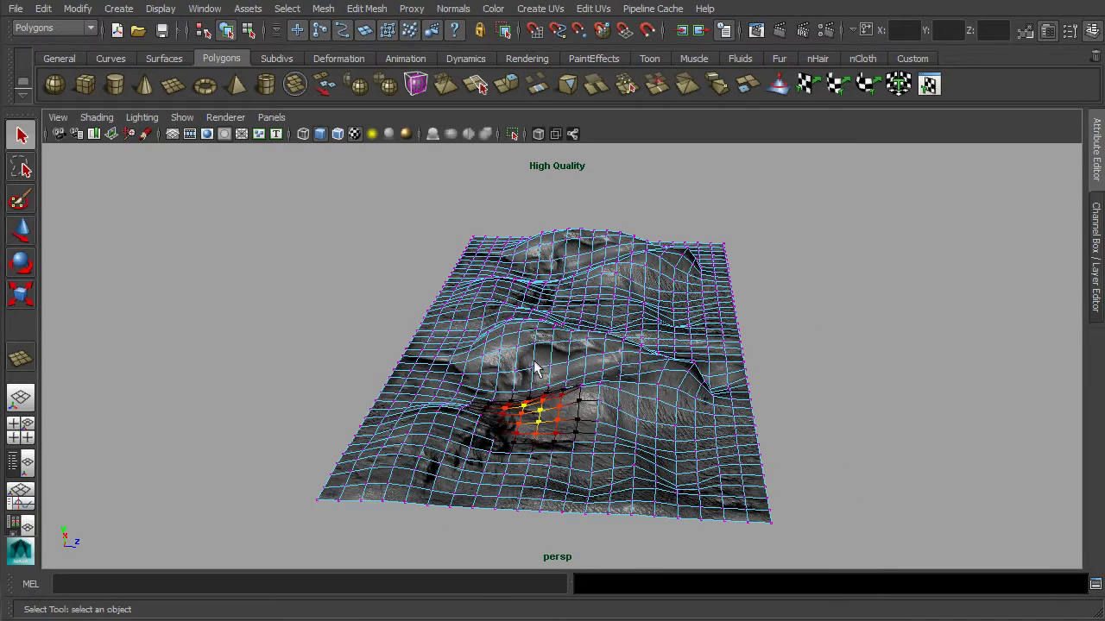
pyautogui.press('w')
pyautogui.moveTo(533, 372); pyautogui.dragTo(534, 370)
pyautogui.press('q')
pyautogui.moveTo(641, 346); pyautogui.dragTo(715, 326, button='right')
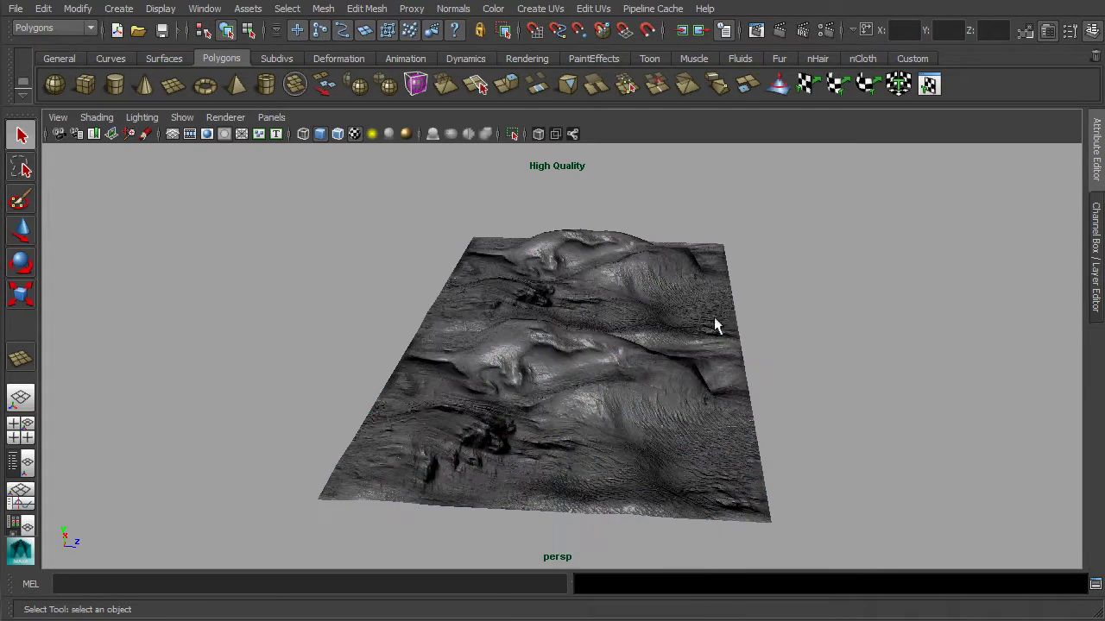
# Select the edge loop running along the seam between the two terrain halves, with soft selection toggled.
pyautogui.keyDown('alt'); pyautogui.moveTo(480, 377); pyautogui.dragTo(596, 428); pyautogui.keyUp('alt')
pyautogui.click(595, 428)
pyautogui.moveTo(587, 402); pyautogui.dragTo(594, 427, button='right')
pyautogui.press('b')
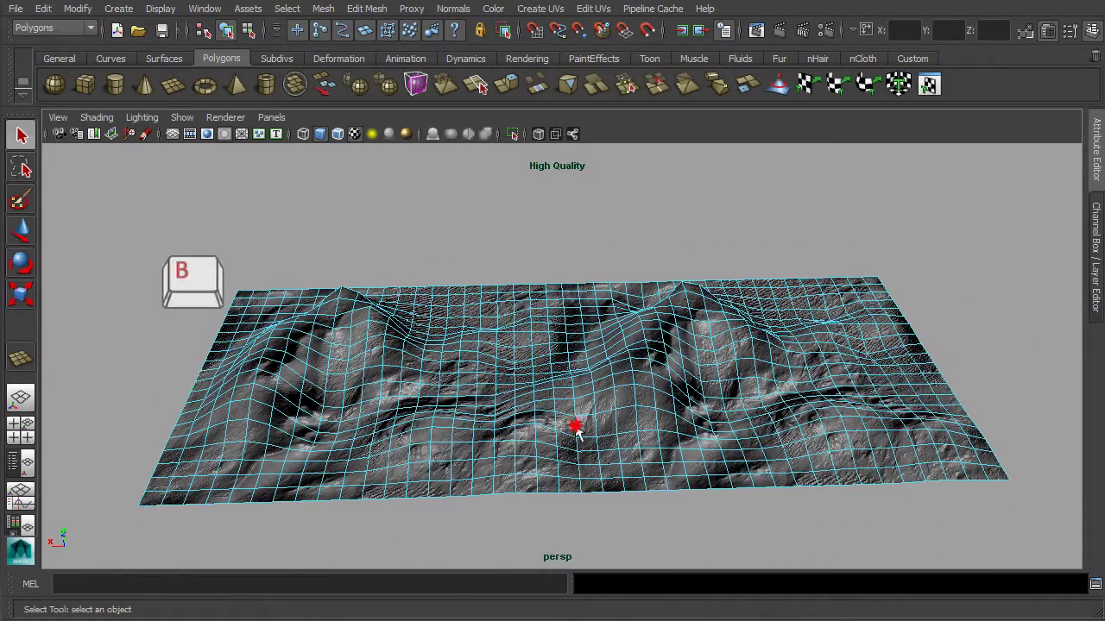
pyautogui.doubleClick(577, 427)
pyautogui.press('b')
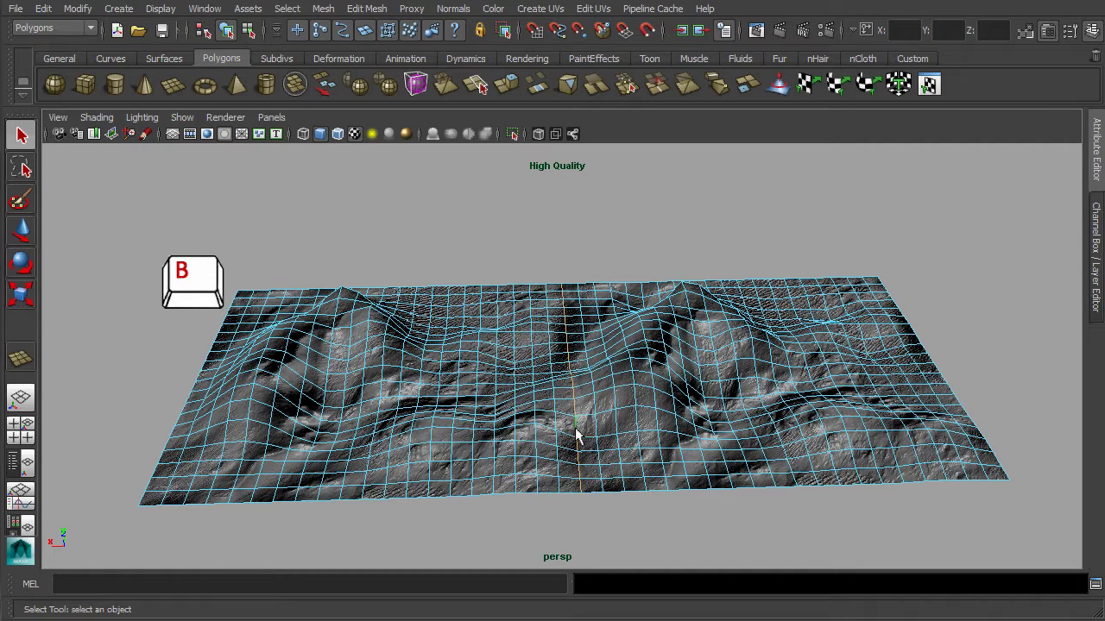
# Soften the normals of the selected seam edges, return to object mode, and deselect the terrain.
pyautogui.click(453, 8)
pyautogui.click(496, 170)
pyautogui.moveTo(621, 372); pyautogui.dragTo(678, 351, button='right')
pyautogui.click(701, 236)
# Scale the combined terrain vertically to about 1.5 times its height to exaggerate the hills.
pyautogui.keyDown('alt'); pyautogui.moveTo(752, 323); pyautogui.dragTo(772, 301); pyautogui.keyUp('alt')
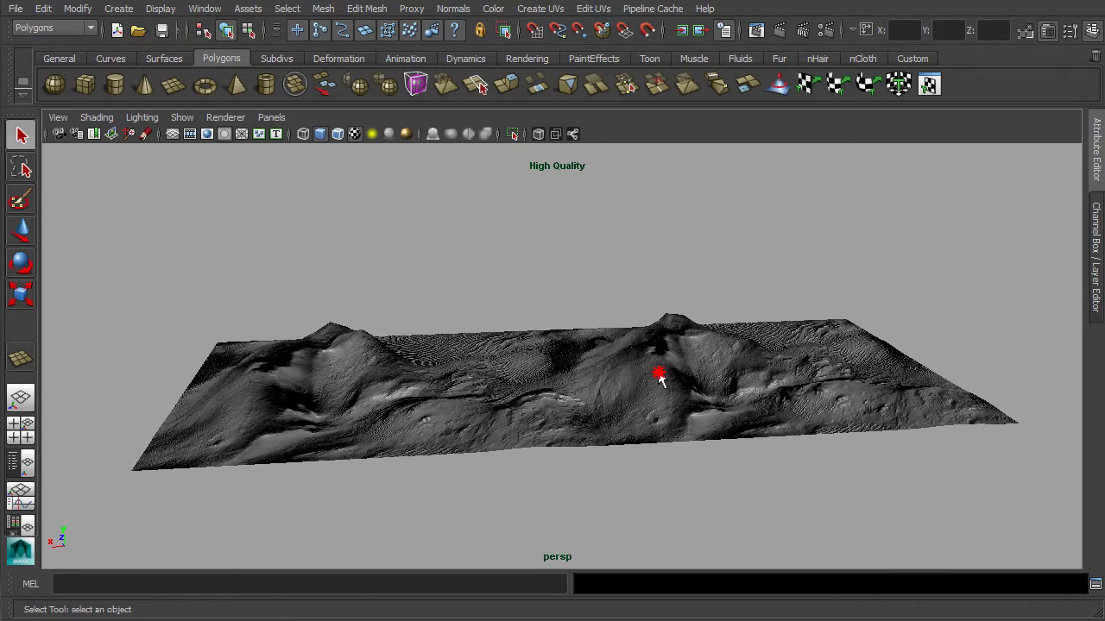
pyautogui.click(661, 376)
pyautogui.press('r')
pyautogui.moveTo(374, 309); pyautogui.dragTo(417, 322)
pyautogui.click(393, 256)
pyautogui.click(533, 341)
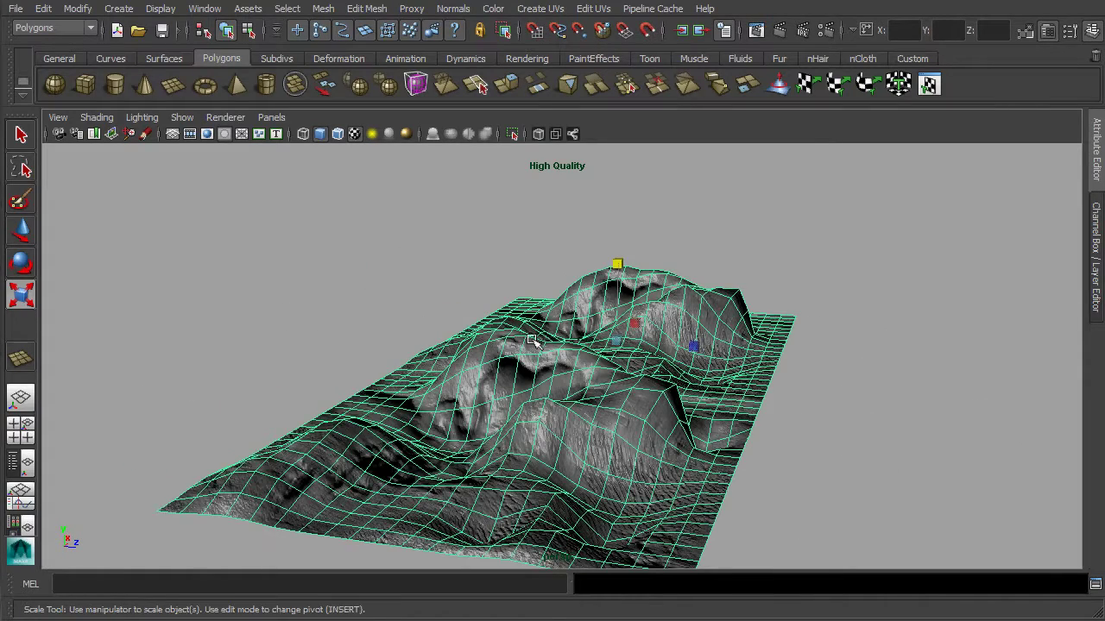
pyautogui.moveTo(611, 287)
pyautogui.mouseDown()
pyautogui.moveTo(614, 269)
pyautogui.moveTo(611, 279)
pyautogui.mouseUp()
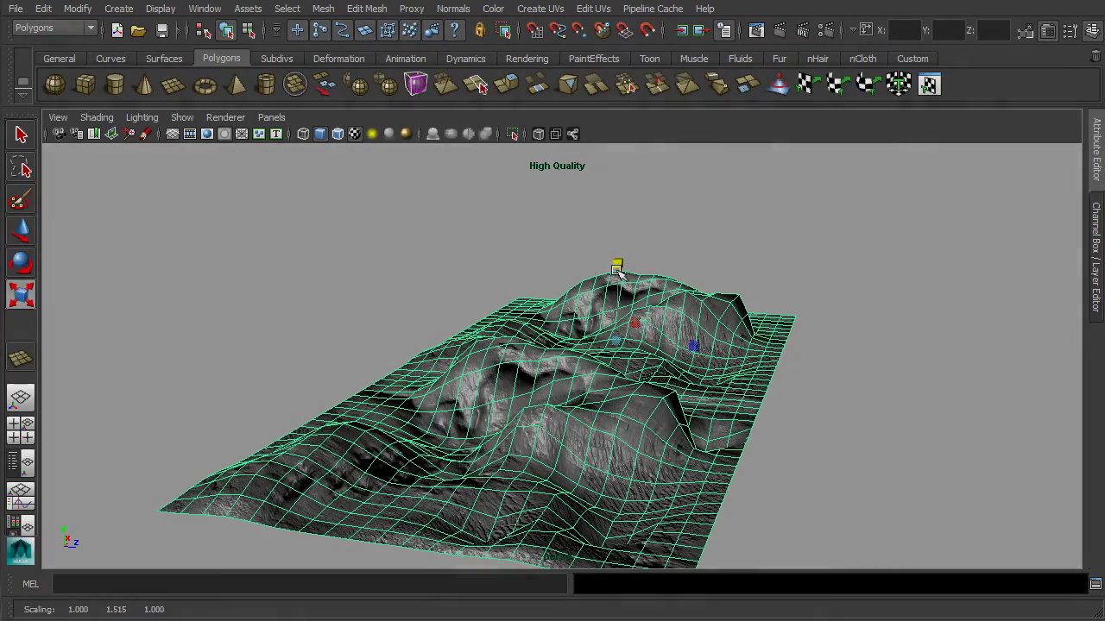